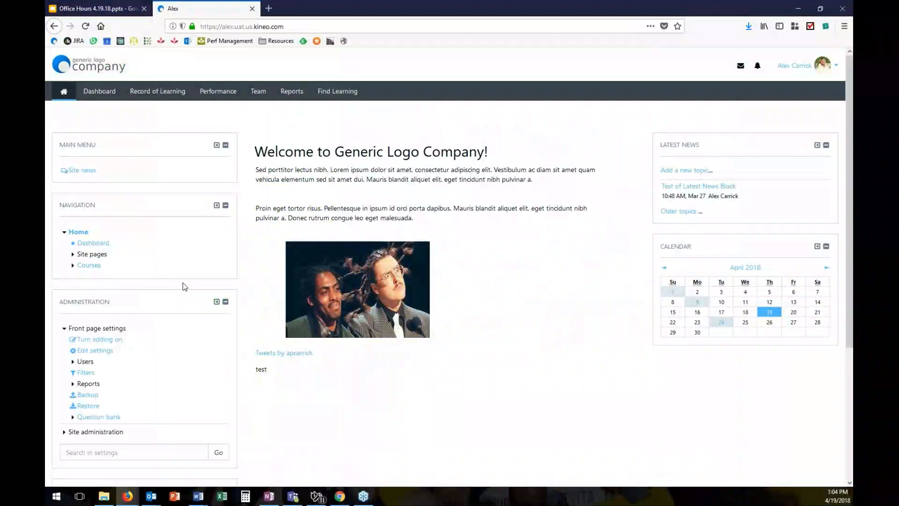
Open the dashboard in customizing mode and bring up the configuration of the Featured Links block
{"action": "left_click", "coordinate": [99, 91]}
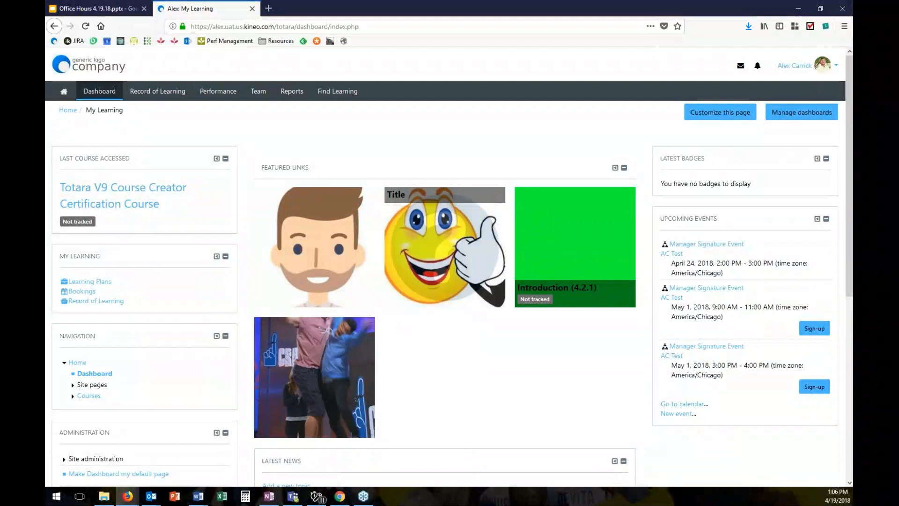
{"action": "left_click", "coordinate": [710, 117]}
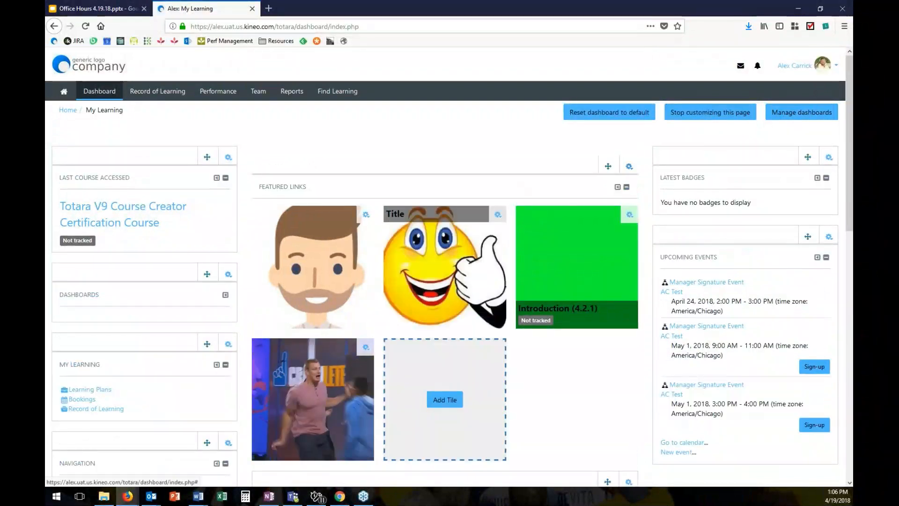
{"action": "left_click", "coordinate": [629, 166]}
{"action": "left_click", "coordinate": [576, 182]}
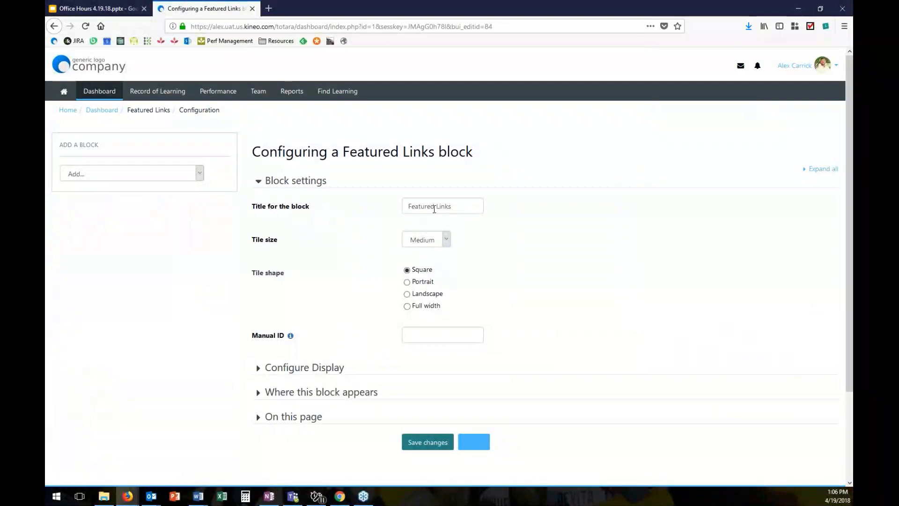
Set the Featured Links tile size to Large, save it and review the tiles on the dashboard
{"action": "left_click", "coordinate": [444, 240]}
{"action": "left_click", "coordinate": [439, 273]}
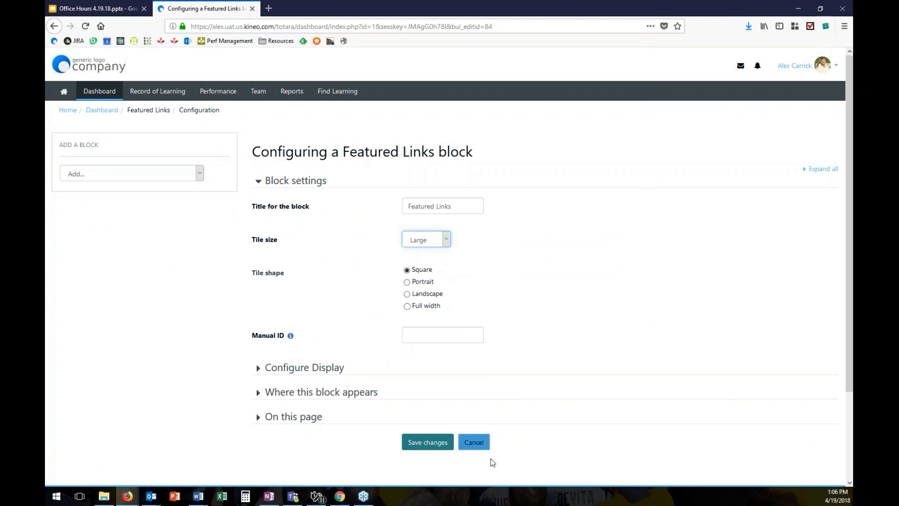
{"action": "left_click", "coordinate": [439, 440]}
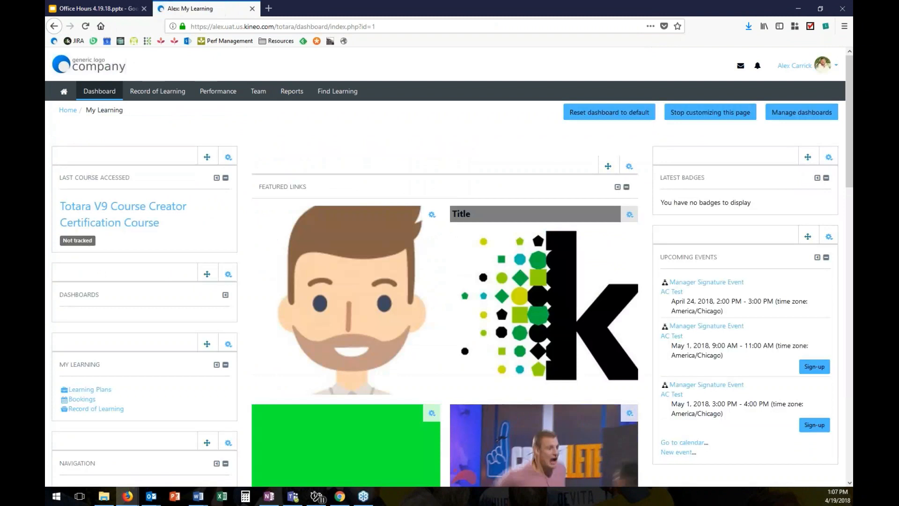
{"action": "scroll", "coordinate": [475, 347], "scroll_direction": "down", "scroll_amount": 7}
{"action": "scroll", "coordinate": [468, 273], "scroll_direction": "up", "scroll_amount": 3}
{"action": "scroll", "coordinate": [468, 281], "scroll_direction": "down", "scroll_amount": 3}
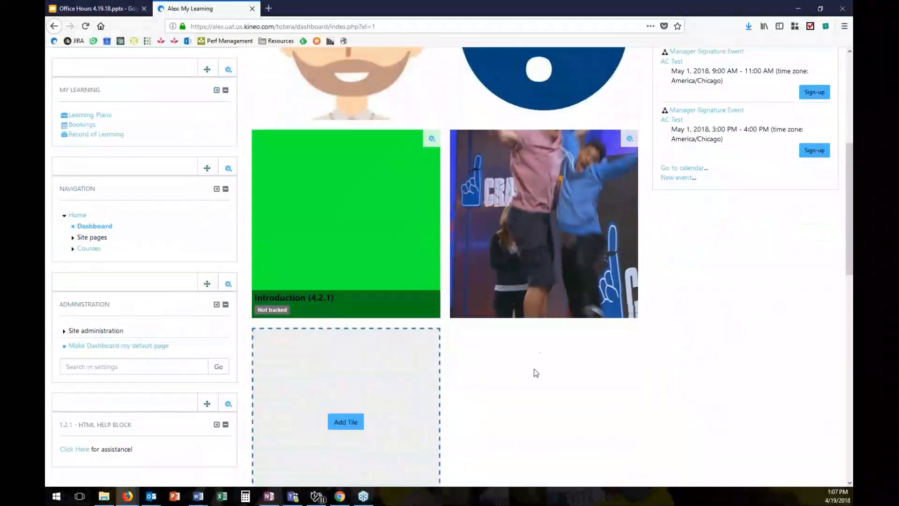
{"action": "scroll", "coordinate": [530, 380], "scroll_direction": "up", "scroll_amount": 3}
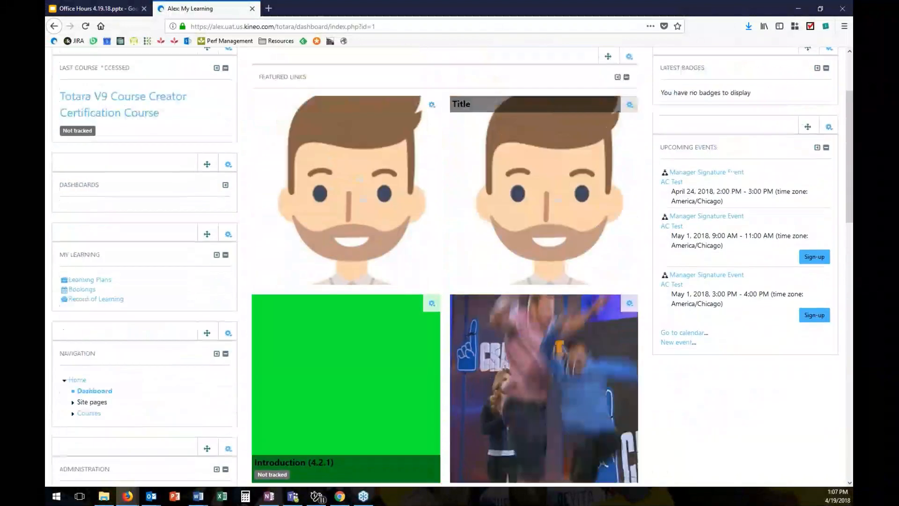
Reconfigure the Featured Links block with the tile size Small and save the change
{"action": "left_click", "coordinate": [629, 57]}
{"action": "left_click", "coordinate": [617, 79]}
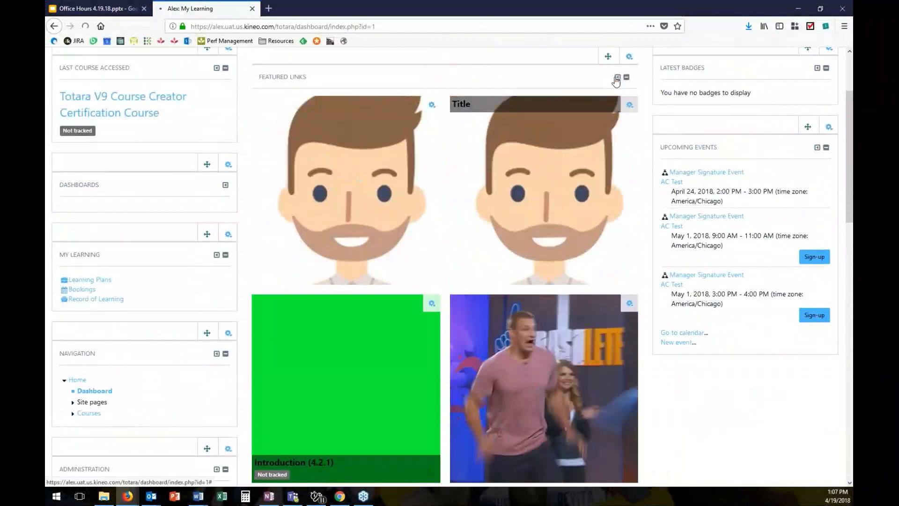
{"action": "left_click", "coordinate": [446, 238]}
{"action": "left_click", "coordinate": [429, 272]}
{"action": "left_click", "coordinate": [429, 442]}
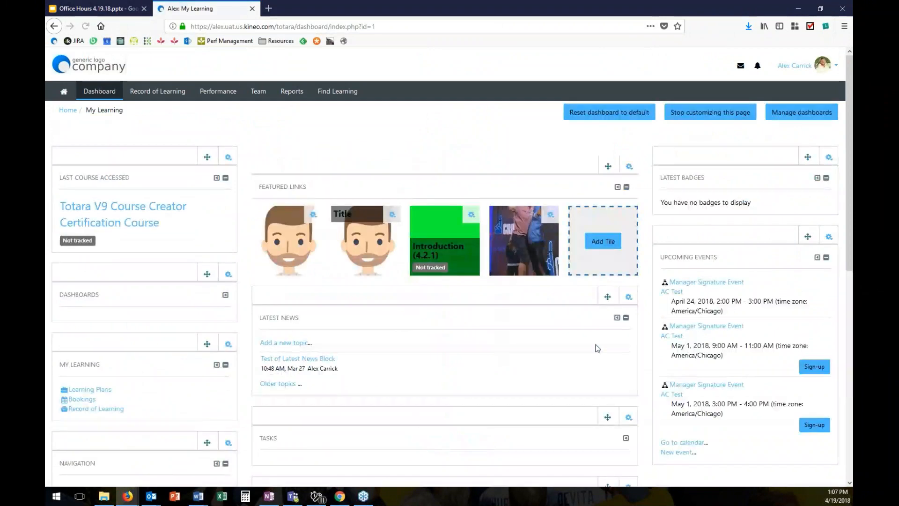
Change the Featured Links tile shape to Portrait and save the block
{"action": "left_click", "coordinate": [630, 168]}
{"action": "left_click", "coordinate": [582, 187]}
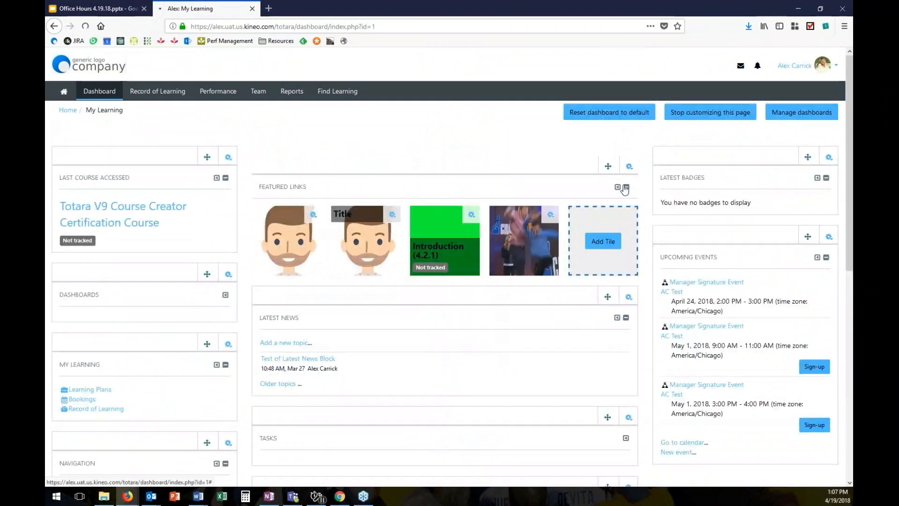
{"action": "left_click", "coordinate": [422, 282]}
{"action": "left_click", "coordinate": [427, 442]}
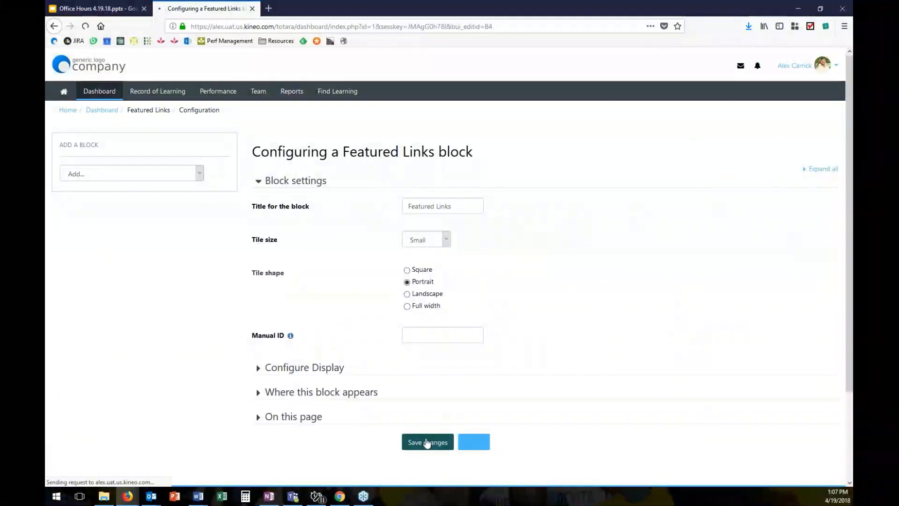
Change the Featured Links tile shape to Landscape and save the block
{"action": "left_click", "coordinate": [629, 166]}
{"action": "left_click", "coordinate": [623, 187]}
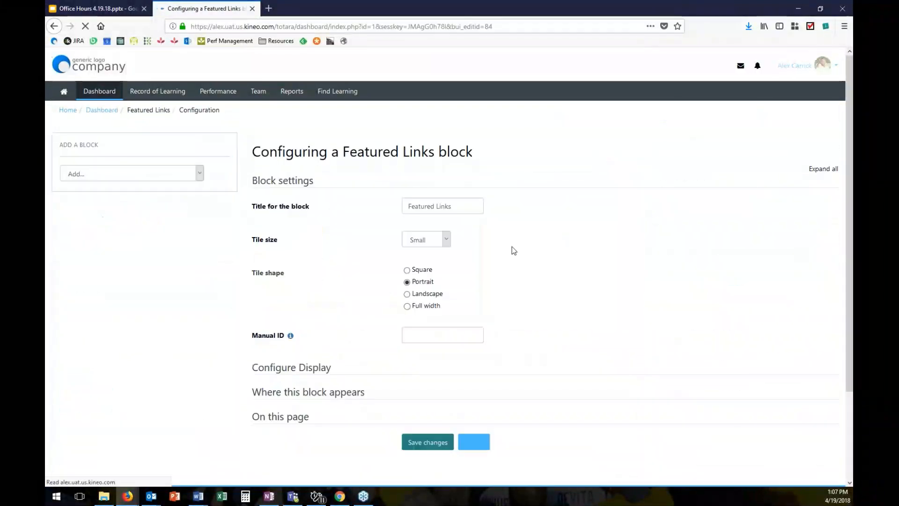
{"action": "left_click", "coordinate": [436, 444]}
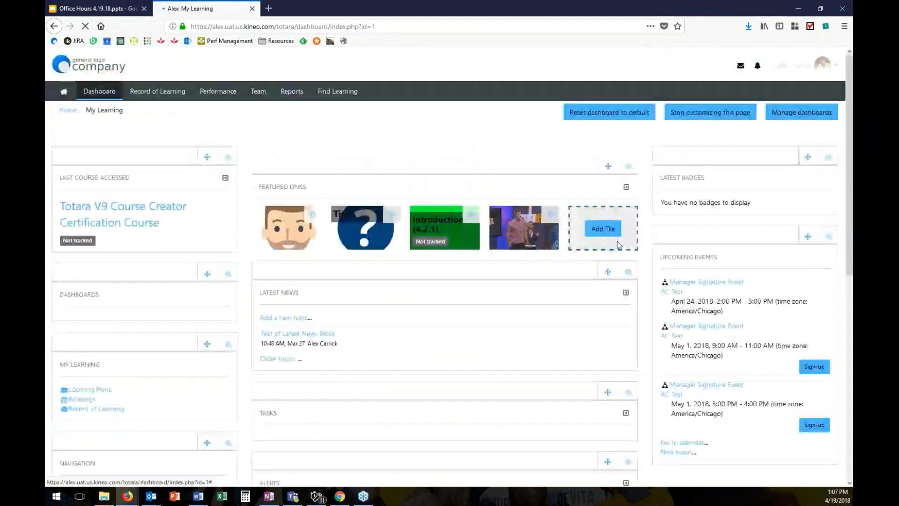
Change the Featured Links tile shape to Full width and save the block
{"action": "left_click", "coordinate": [629, 166]}
{"action": "left_click", "coordinate": [614, 187]}
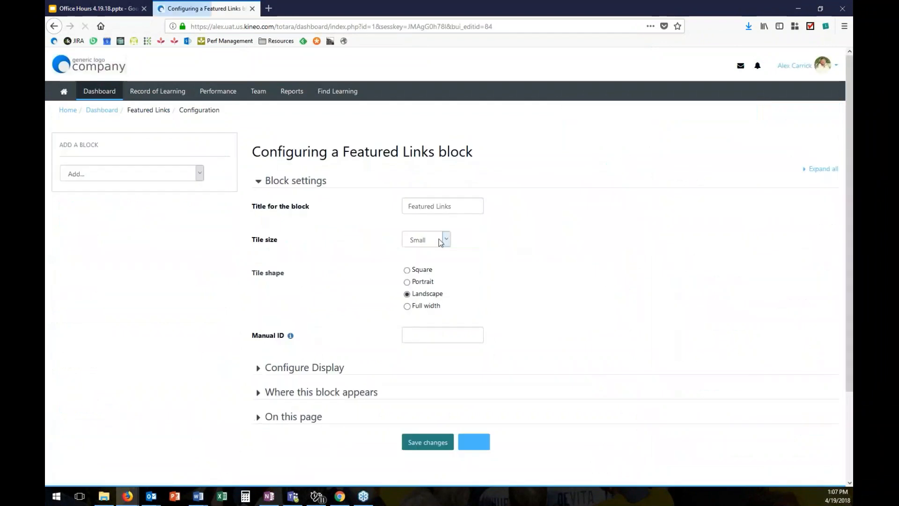
{"action": "left_click", "coordinate": [436, 241]}
{"action": "left_click", "coordinate": [432, 305]}
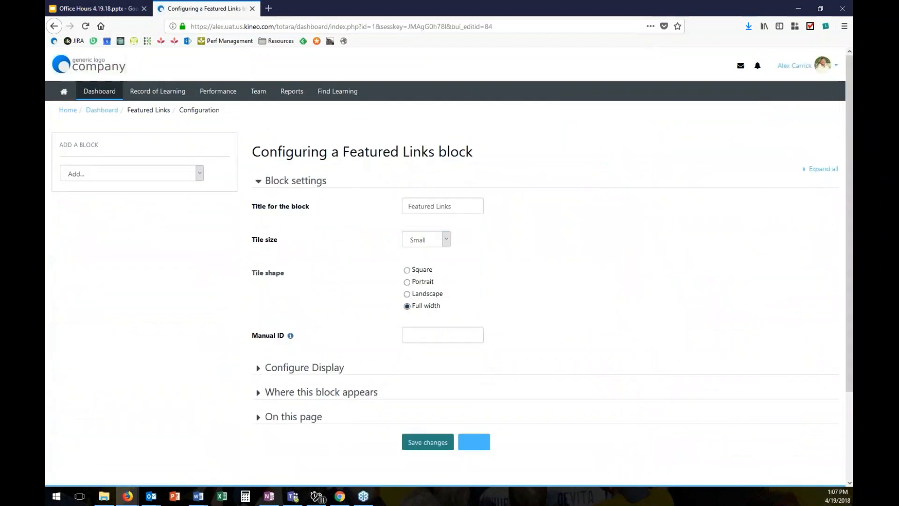
{"action": "left_click", "coordinate": [430, 440]}
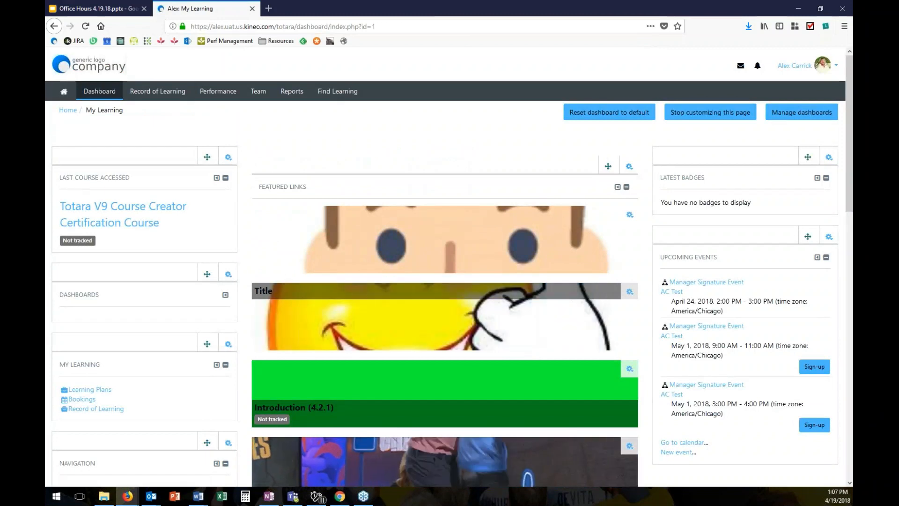
Set the Featured Links block to Medium tile size and Square tile shape
{"action": "left_click", "coordinate": [629, 166]}
{"action": "left_click", "coordinate": [632, 187]}
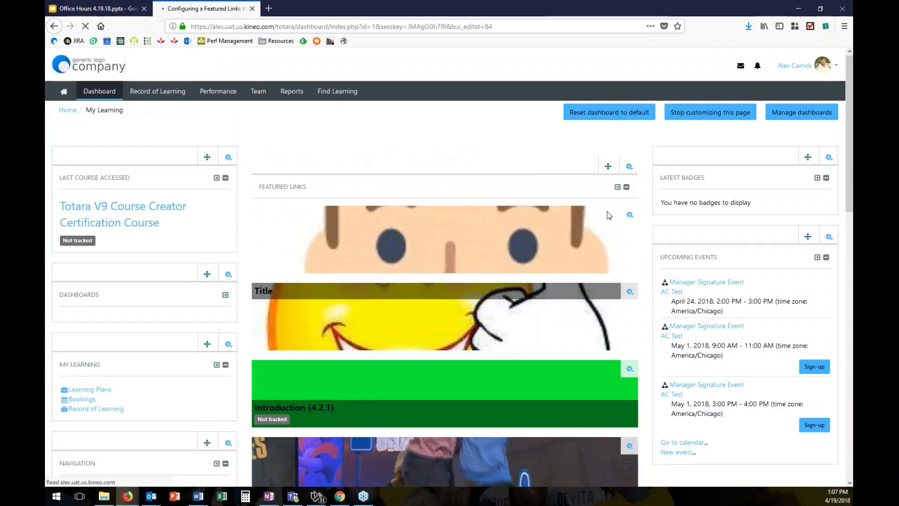
{"action": "left_click", "coordinate": [428, 242]}
{"action": "left_click", "coordinate": [428, 257]}
{"action": "left_click", "coordinate": [406, 270]}
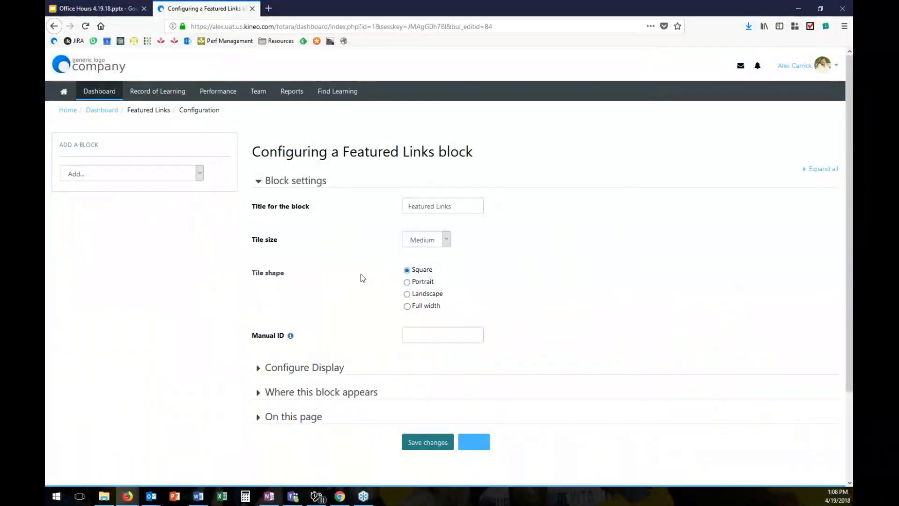
Examine the block's display border option, where it appears, and its visibility, region and weight on this page
{"action": "scroll", "coordinate": [363, 278], "scroll_direction": "down", "scroll_amount": 3}
{"action": "left_click", "coordinate": [311, 261]}
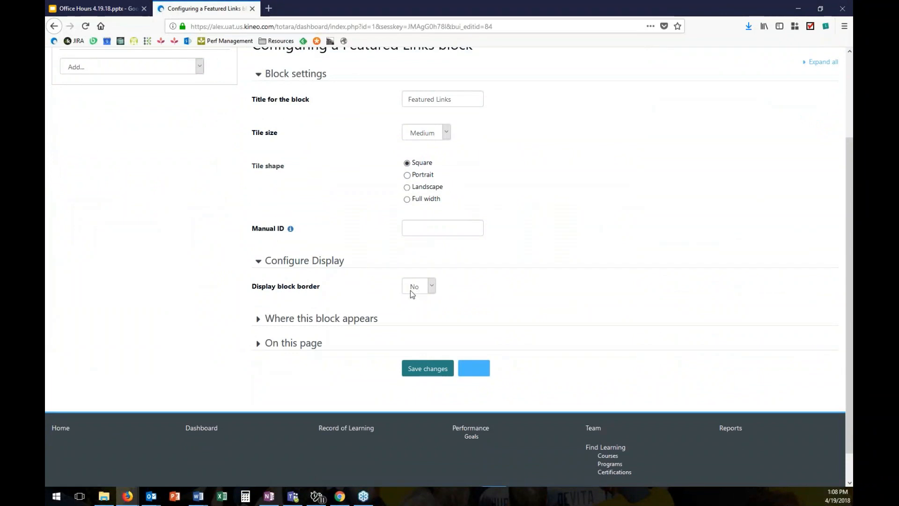
{"action": "scroll", "coordinate": [411, 290], "scroll_direction": "down", "scroll_amount": 2}
{"action": "left_click", "coordinate": [318, 284]}
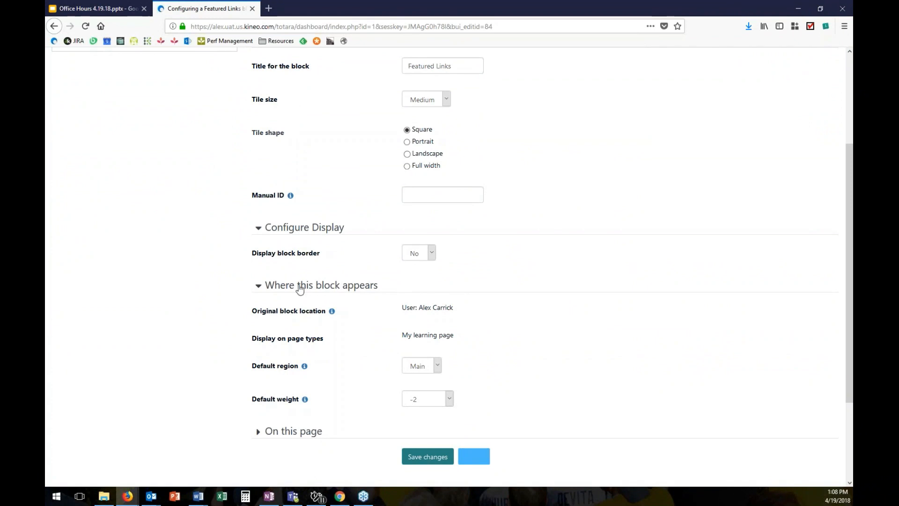
{"action": "left_click", "coordinate": [300, 286]}
{"action": "left_click", "coordinate": [300, 311]}
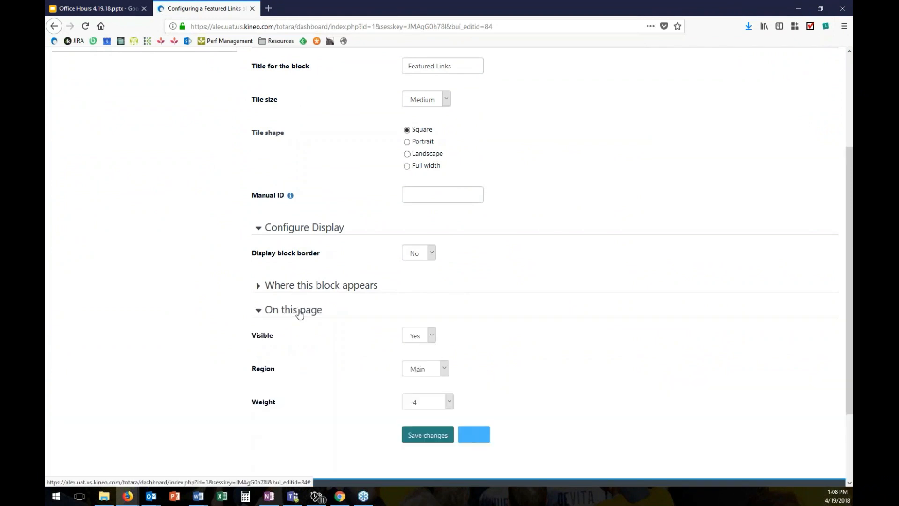
{"action": "left_click", "coordinate": [300, 311]}
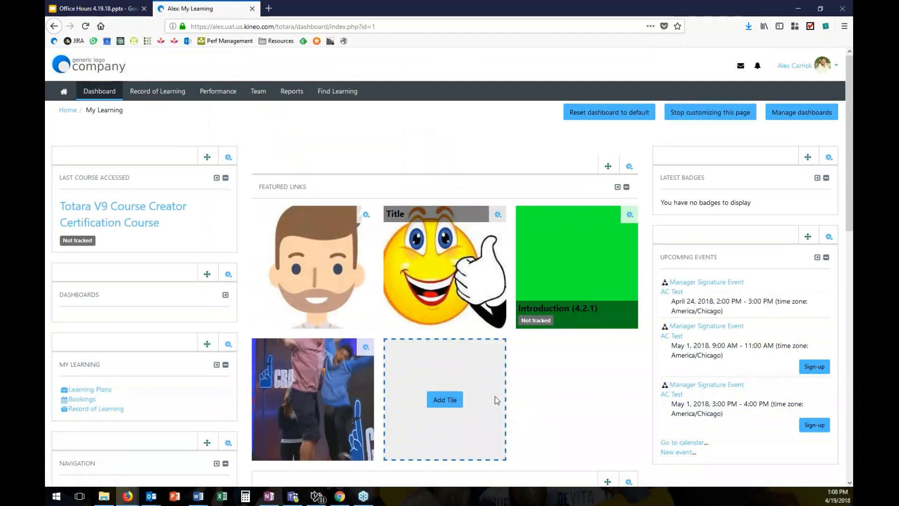
Add a new tile to the Featured Links block and choose Course as its tile type
{"action": "left_click", "coordinate": [448, 402]}
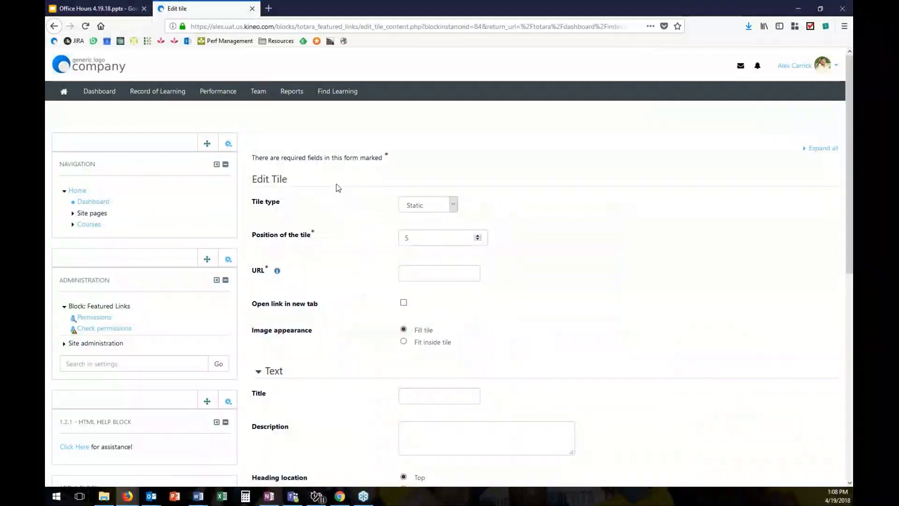
{"action": "left_click", "coordinate": [452, 206]}
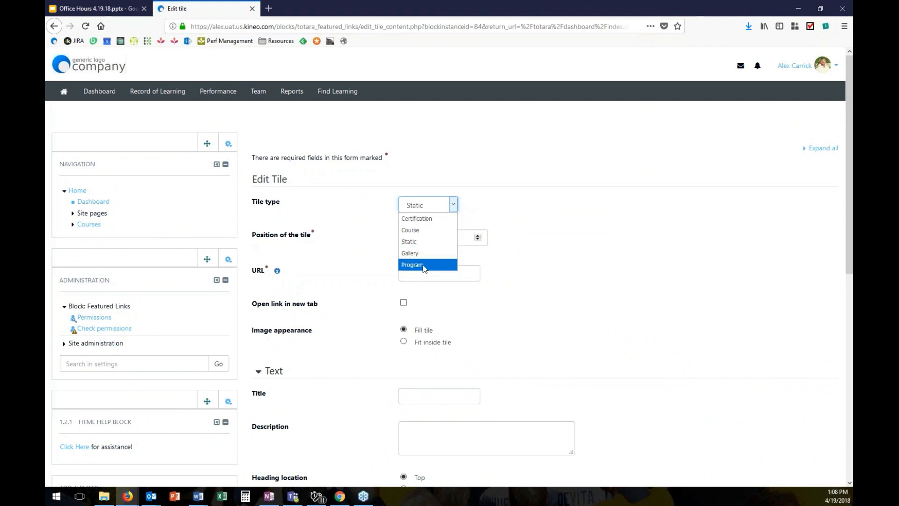
{"action": "left_click", "coordinate": [434, 234]}
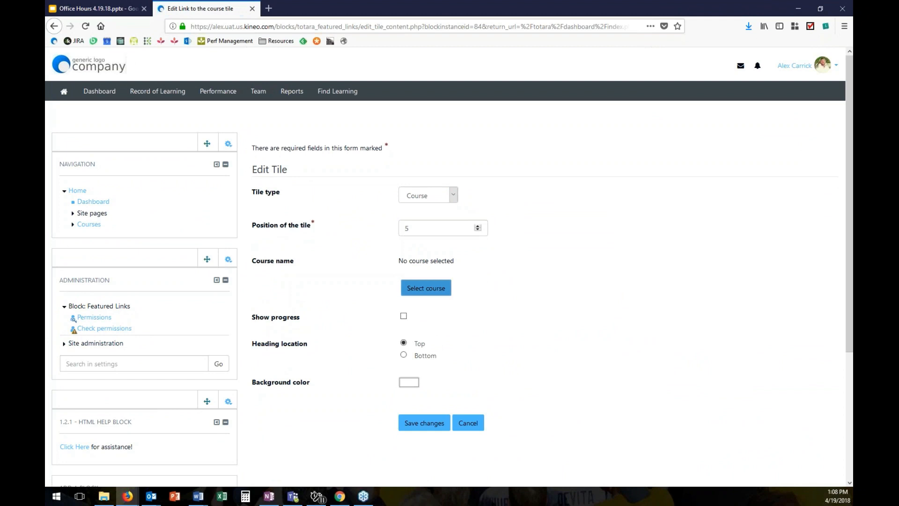
Browse the courses in the Onboarding category for the tile and cancel without selecting one
{"action": "left_click", "coordinate": [427, 289]}
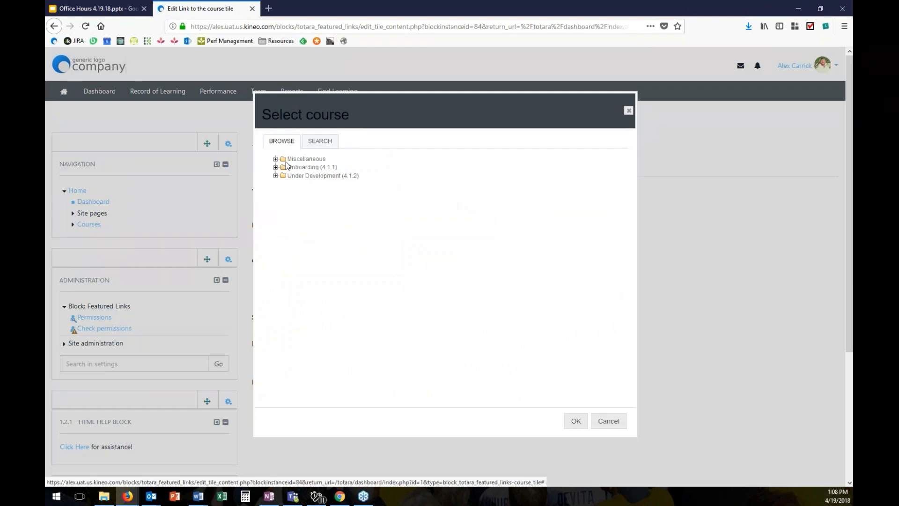
{"action": "left_click", "coordinate": [276, 168]}
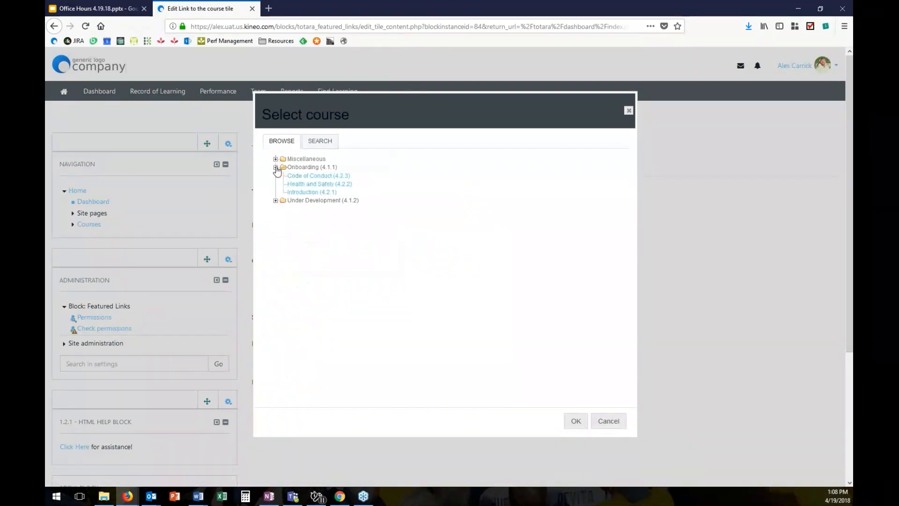
{"action": "left_click", "coordinate": [608, 421]}
Switch the new tile's type to Static
{"action": "left_click", "coordinate": [446, 199]}
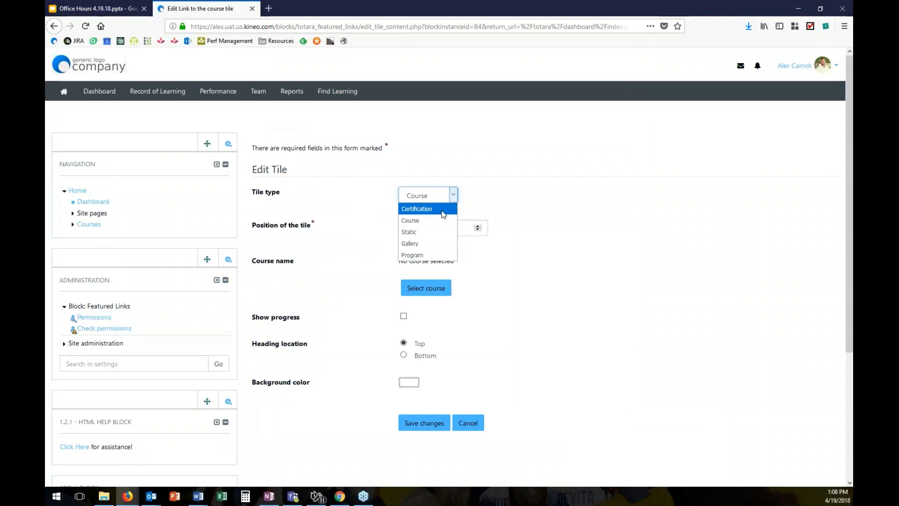
{"action": "key", "text": "Escape"}
{"action": "key", "text": "Up"}
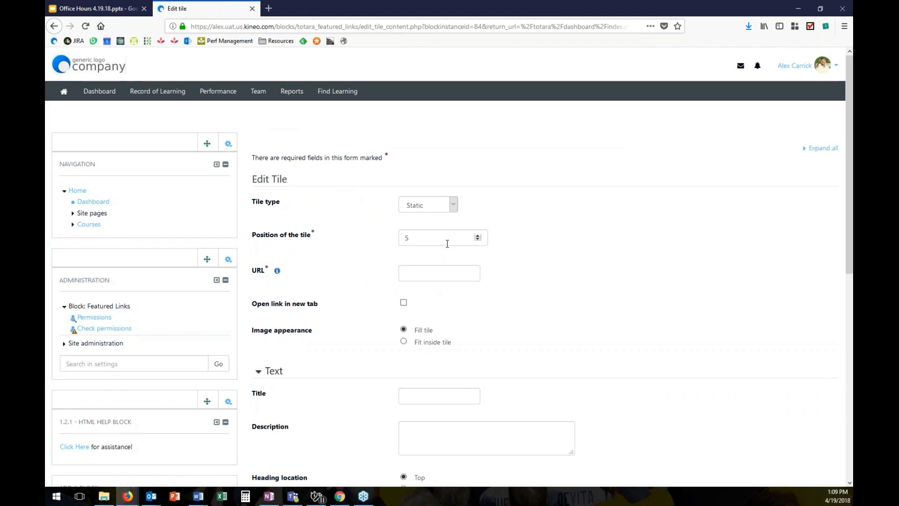
Check the static tile's position field and read the help for its URL field
{"action": "left_click", "coordinate": [411, 243]}
{"action": "left_click", "coordinate": [277, 271]}
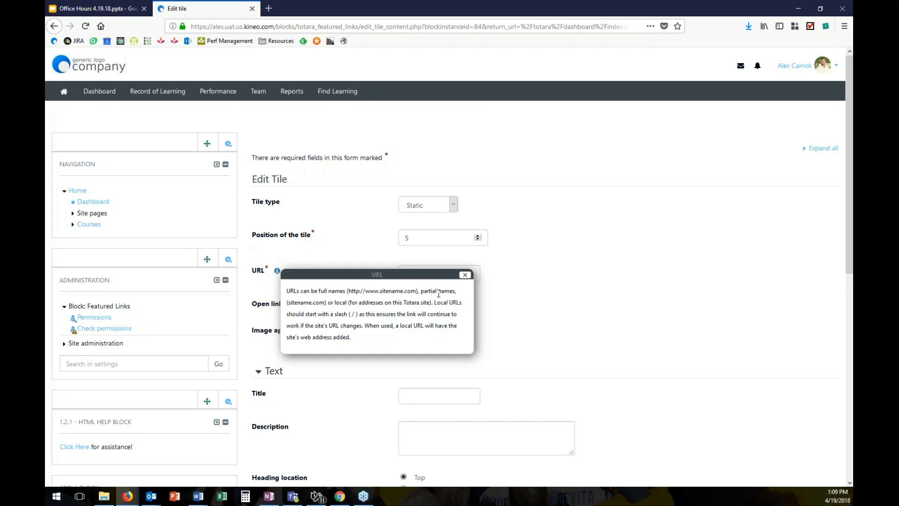
{"action": "left_click", "coordinate": [465, 275]}
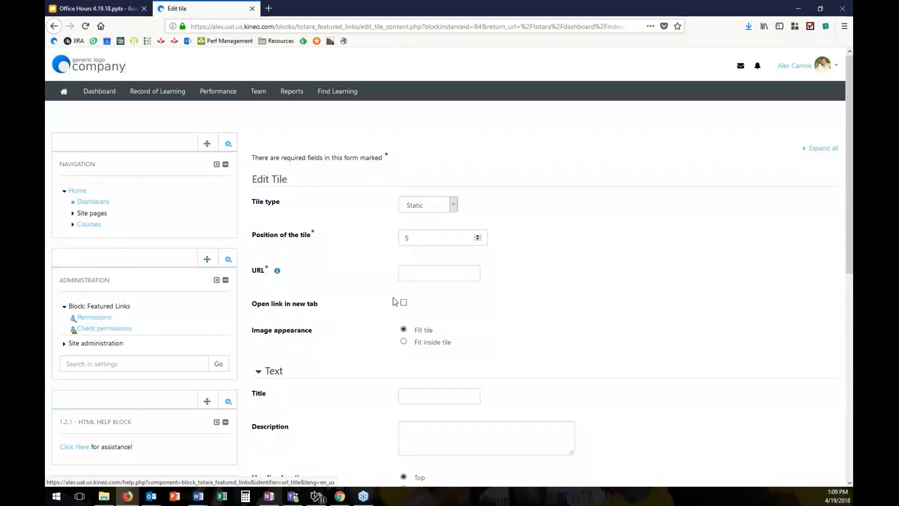
Examine the static tile's link and image appearance options, title and description fields, heading location and background settings
{"action": "scroll", "coordinate": [392, 257], "scroll_direction": "down", "scroll_amount": 3}
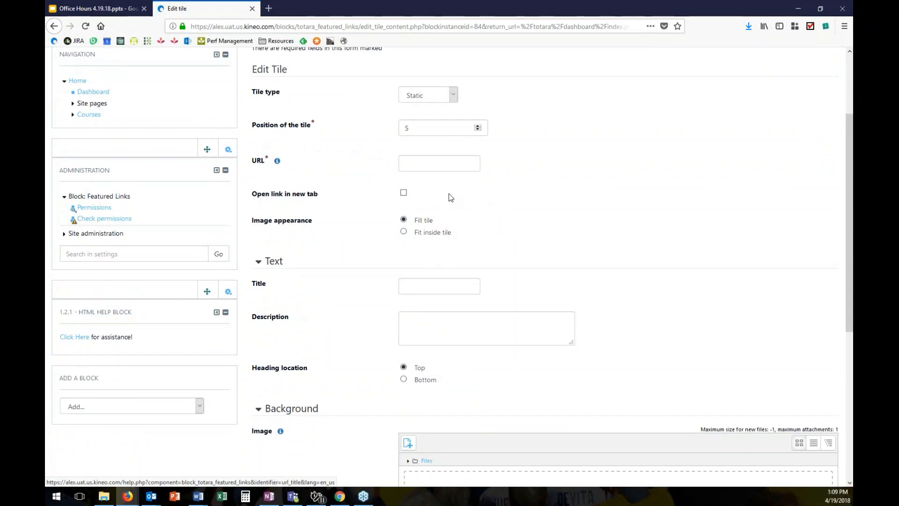
{"action": "scroll", "coordinate": [423, 231], "scroll_direction": "down", "scroll_amount": 4}
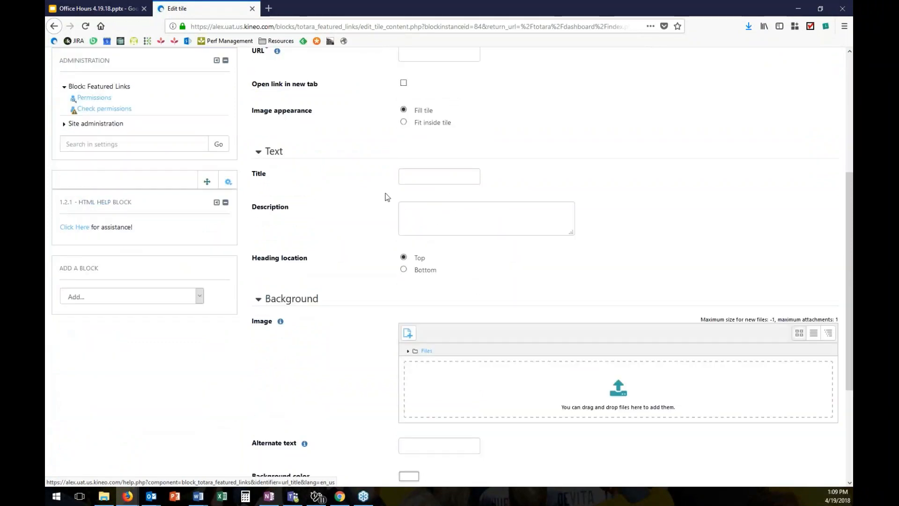
{"action": "scroll", "coordinate": [371, 173], "scroll_direction": "down", "scroll_amount": 1}
{"action": "scroll", "coordinate": [373, 170], "scroll_direction": "up", "scroll_amount": 1}
{"action": "left_click", "coordinate": [422, 184]}
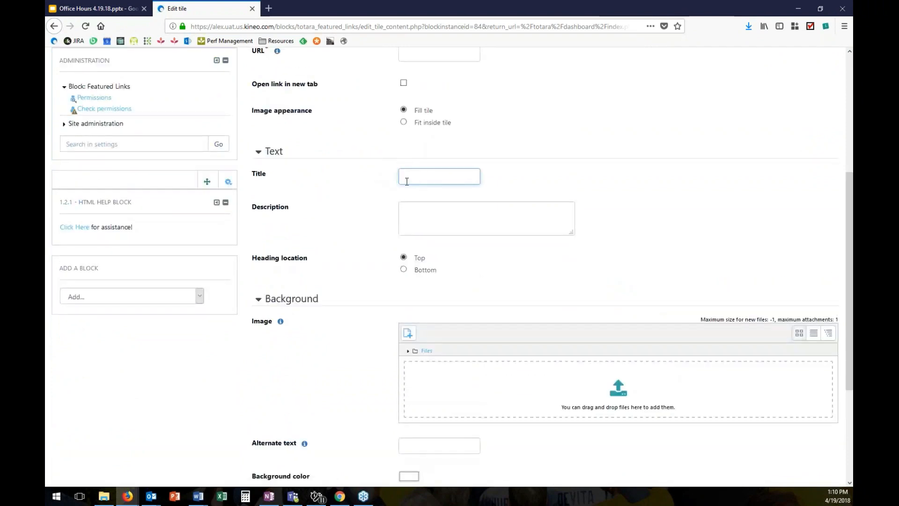
{"action": "left_click", "coordinate": [420, 216]}
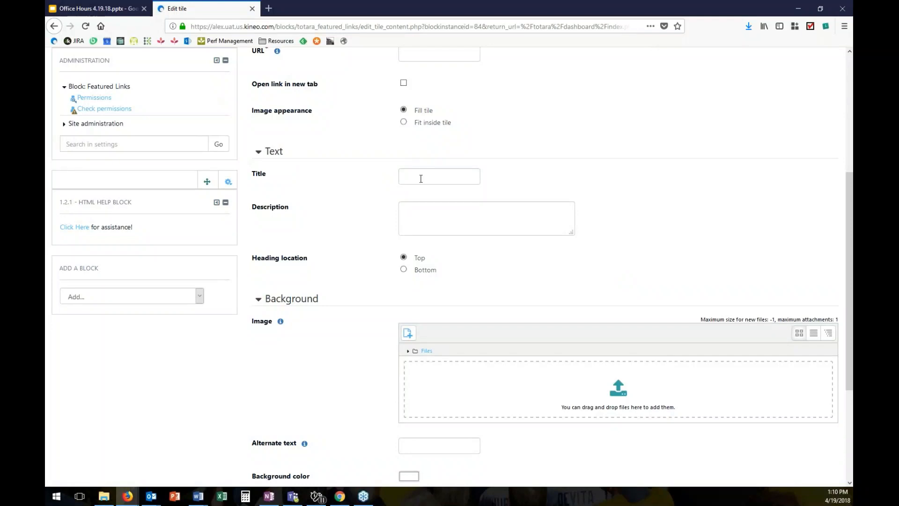
Duplicate the tile-editing page in a second browser tab and return the original tab to the My Learning dashboard
{"action": "right_click", "coordinate": [224, 16]}
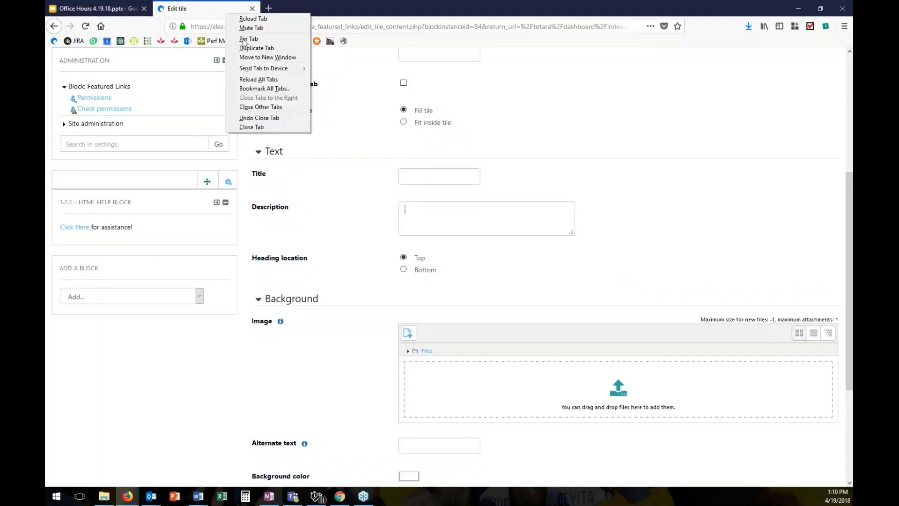
{"action": "left_click", "coordinate": [253, 50]}
{"action": "left_click", "coordinate": [55, 27]}
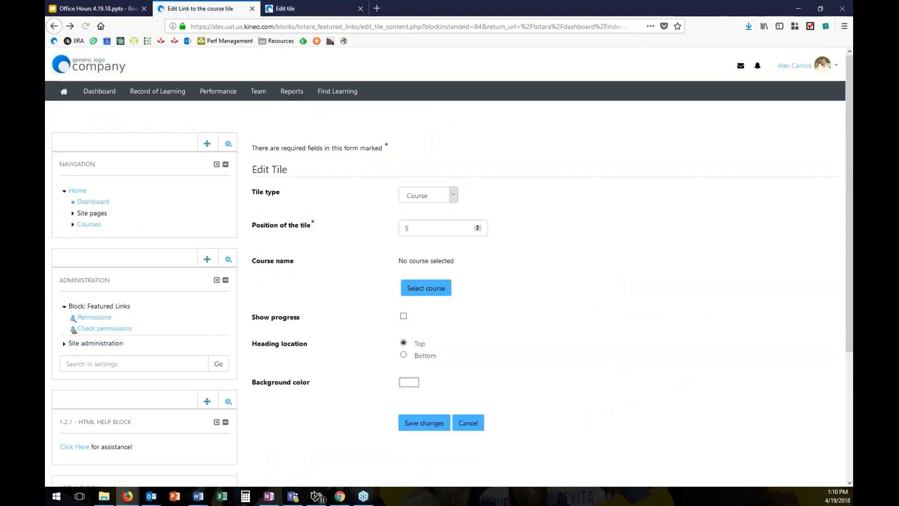
{"action": "left_click", "coordinate": [54, 27]}
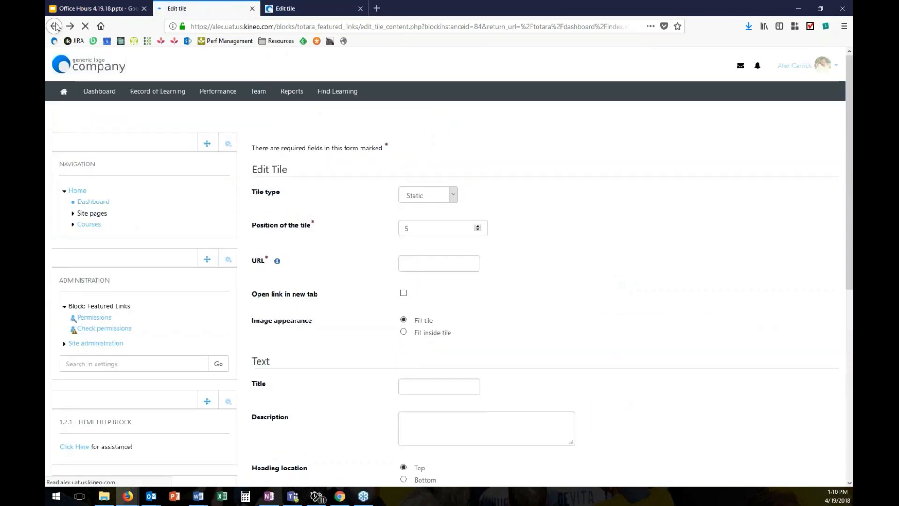
Compare the Featured Links tiles on the dashboard with the text and background settings in the new static tile's form
{"action": "left_click", "coordinate": [306, 13]}
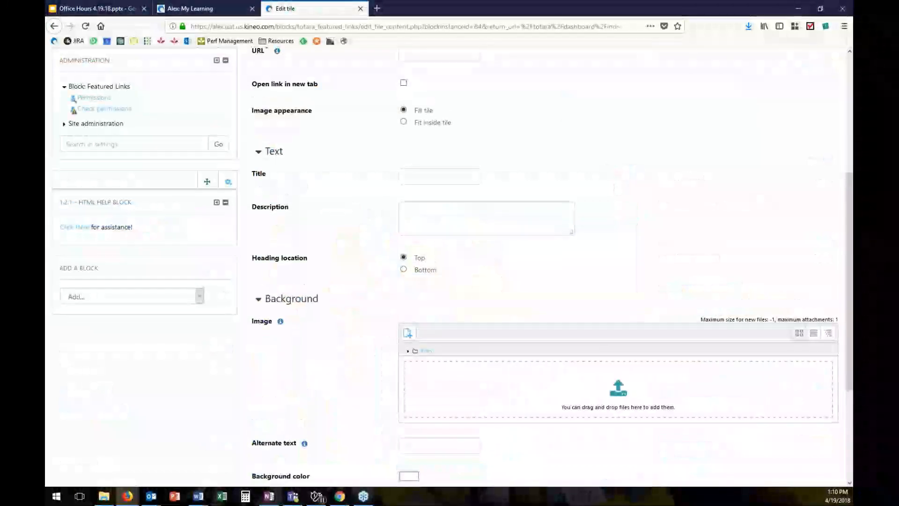
{"action": "left_click", "coordinate": [210, 11]}
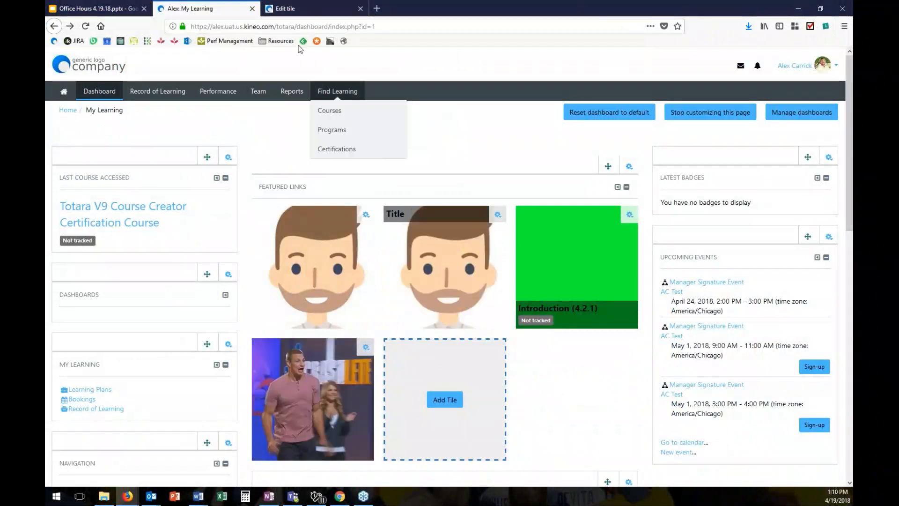
{"action": "left_click", "coordinate": [315, 7]}
{"action": "scroll", "coordinate": [437, 114], "scroll_direction": "down", "scroll_amount": 3}
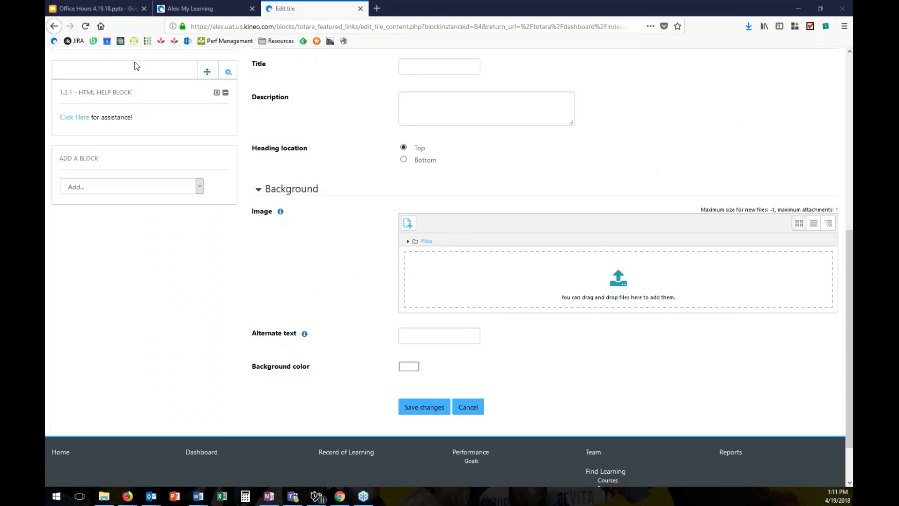
Review the settings of the Introduction (4.2.1) course tile on the dashboard and cancel without changing them
{"action": "left_click", "coordinate": [213, 8]}
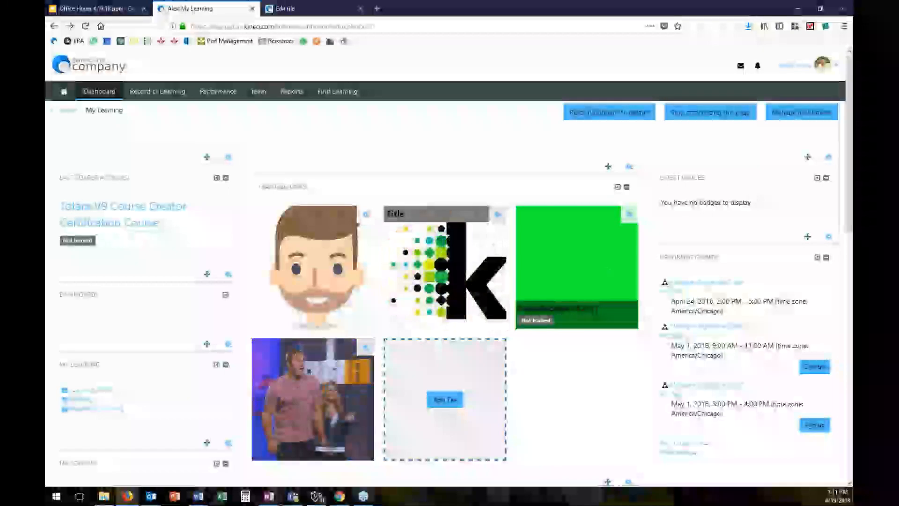
{"action": "left_click", "coordinate": [629, 214]}
{"action": "left_click", "coordinate": [580, 234]}
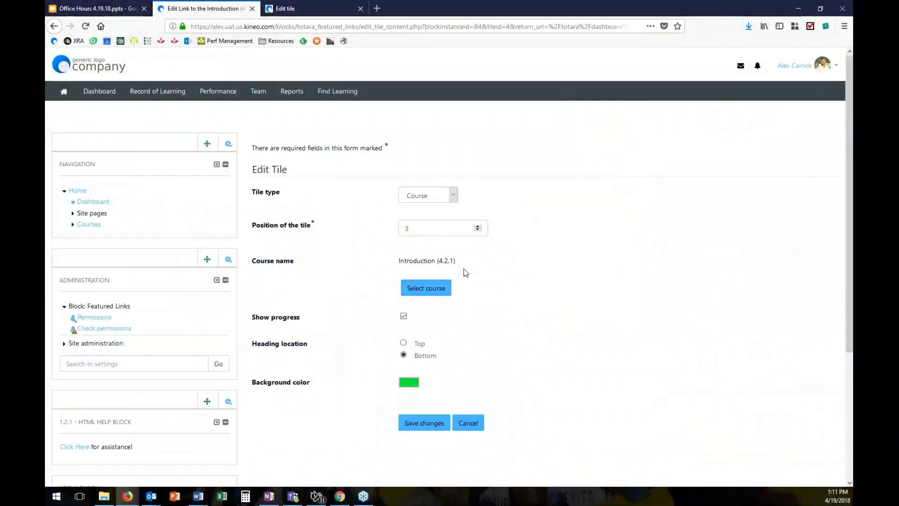
{"action": "scroll", "coordinate": [420, 272], "scroll_direction": "down", "scroll_amount": 1}
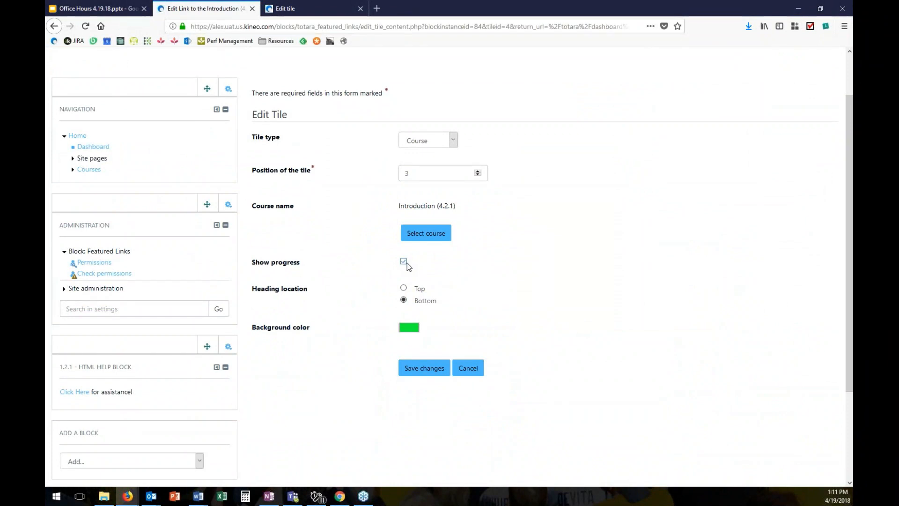
{"action": "left_click", "coordinate": [468, 367]}
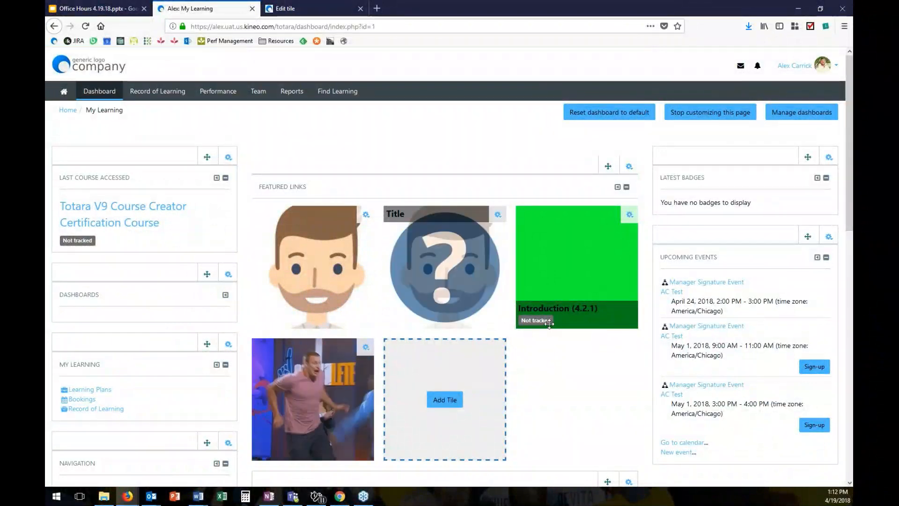
Return to the static tile's form and read the help for its alternate text field
{"action": "left_click", "coordinate": [318, 7]}
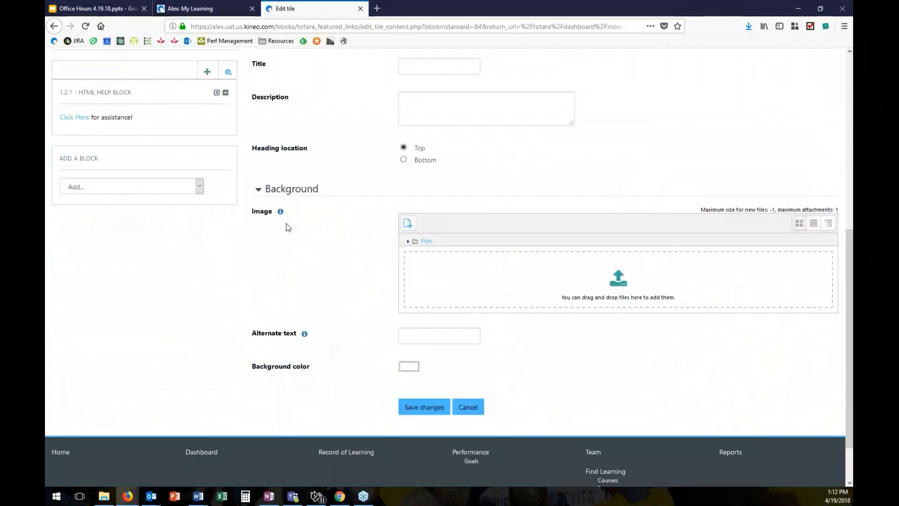
{"action": "left_click", "coordinate": [450, 338]}
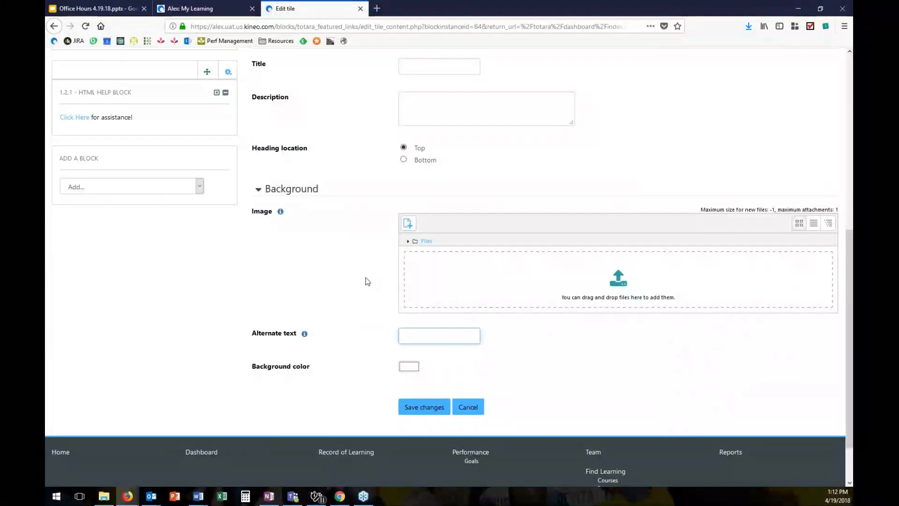
{"action": "scroll", "coordinate": [358, 276], "scroll_direction": "up", "scroll_amount": 1}
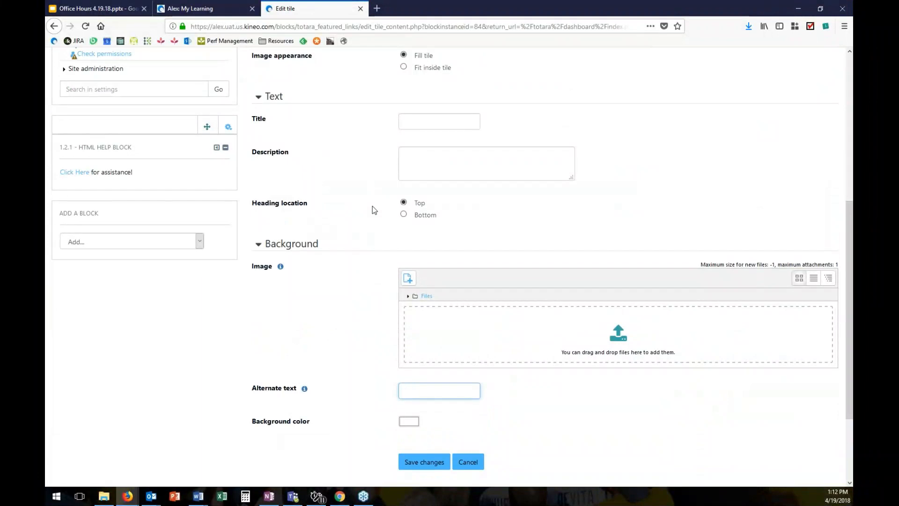
{"action": "scroll", "coordinate": [358, 209], "scroll_direction": "down", "scroll_amount": 1}
{"action": "left_click", "coordinate": [304, 333]}
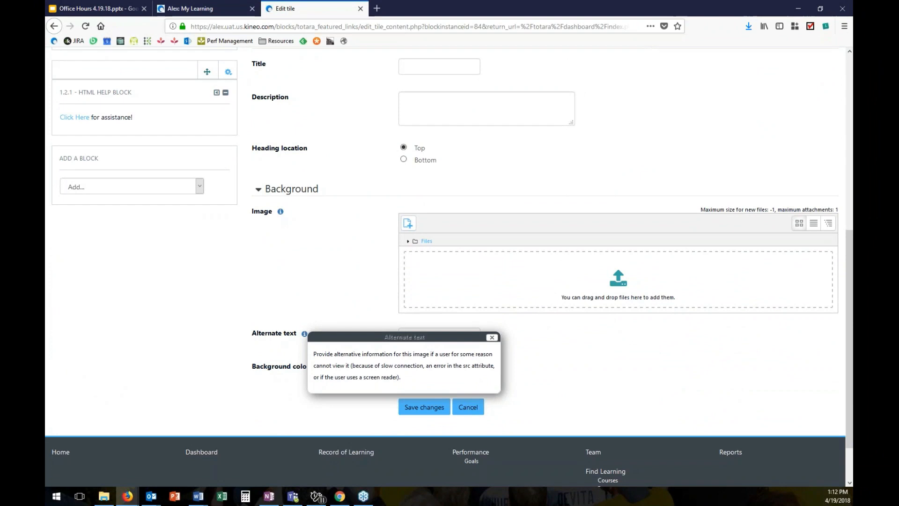
{"action": "left_click", "coordinate": [493, 337]}
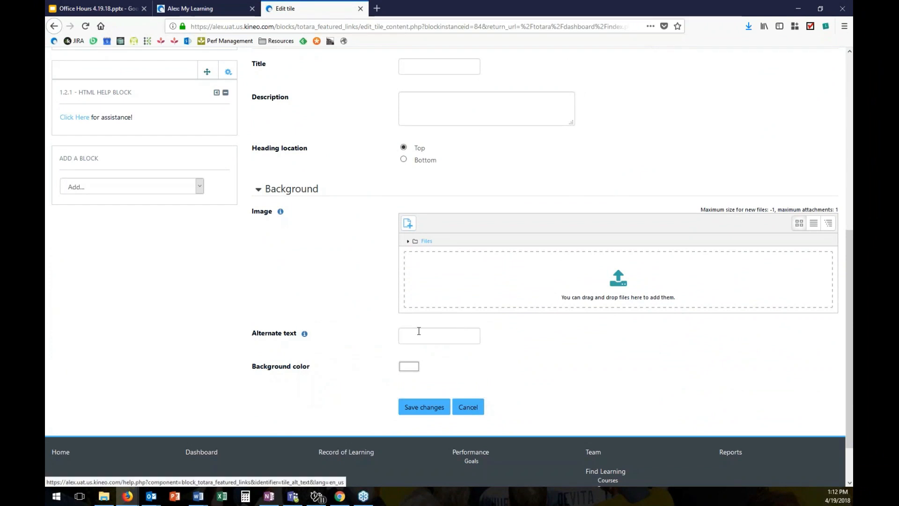
{"action": "left_click", "coordinate": [405, 335]}
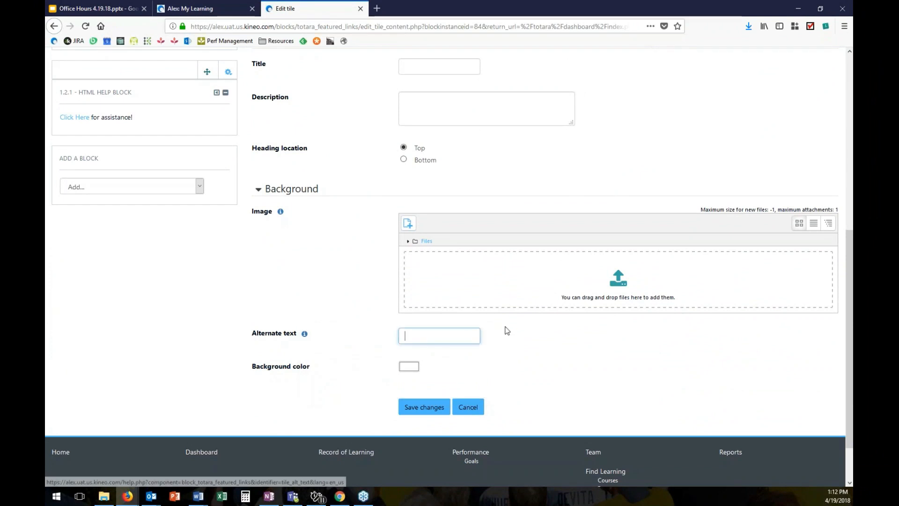
Set the static tile's background color to a yellow-green with red 186, green 242 and blue 55
{"action": "left_click", "coordinate": [409, 367]}
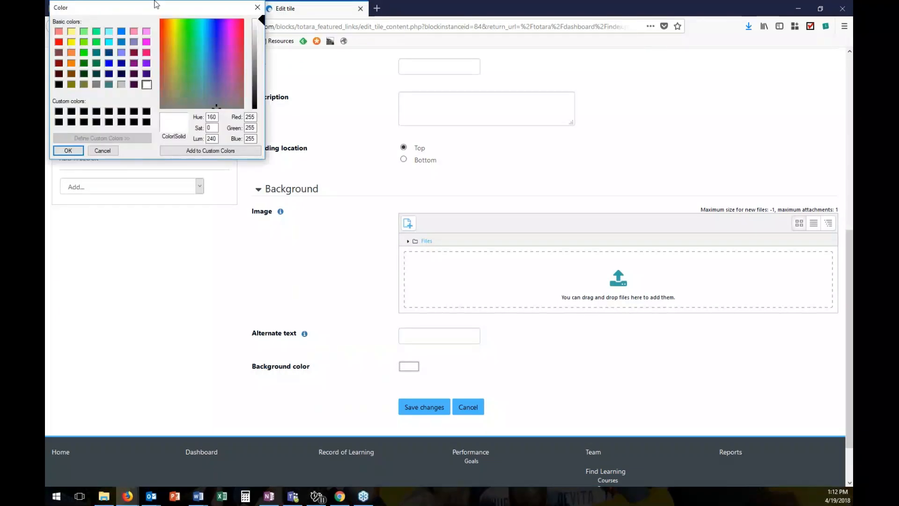
{"action": "left_click_drag", "start_coordinate": [214, 74], "coordinate": [190, 90]}
{"action": "left_click_drag", "start_coordinate": [202, 60], "coordinate": [172, 94]}
{"action": "left_click_drag", "start_coordinate": [229, 98], "coordinate": [178, 30]}
{"action": "left_click", "coordinate": [257, 55]}
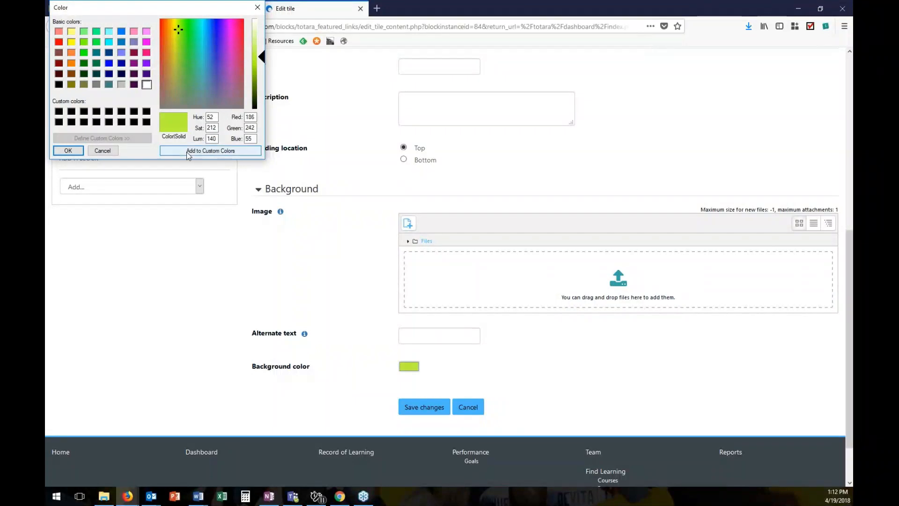
{"action": "left_click", "coordinate": [66, 151]}
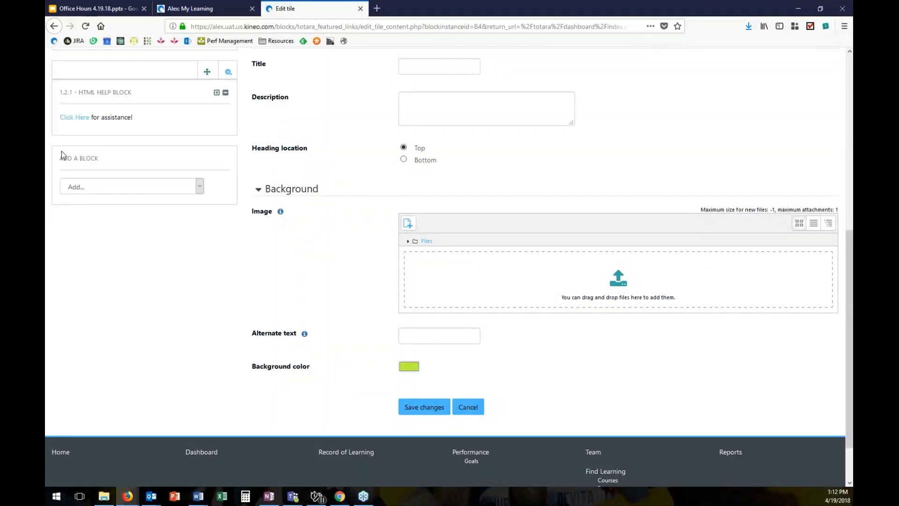
Enter "qwer" as both the static tile's URL and its alternate text, and save the tile
{"action": "left_click", "coordinate": [423, 406]}
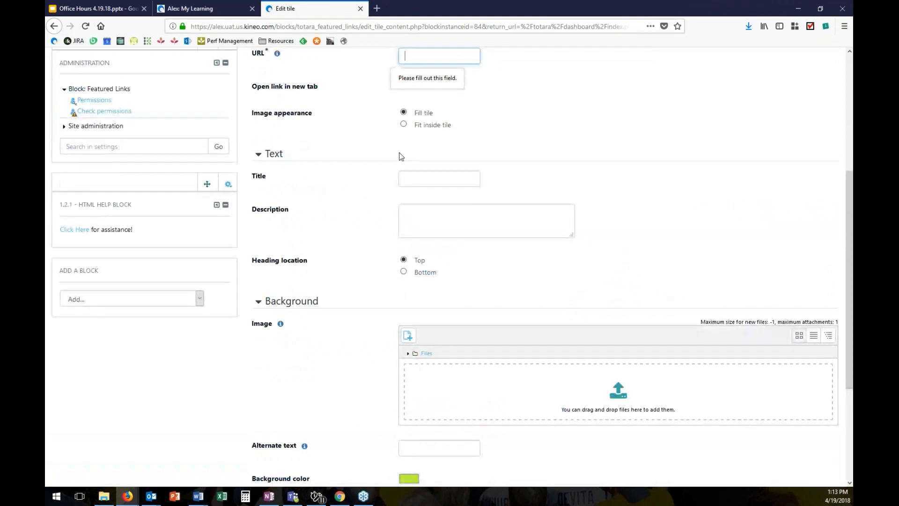
{"action": "type", "text": "qwer"}
{"action": "scroll", "coordinate": [442, 375], "scroll_direction": "down", "scroll_amount": 2}
{"action": "left_click", "coordinate": [419, 398]}
{"action": "type", "text": "qw"}
{"action": "left_click", "coordinate": [425, 459]}
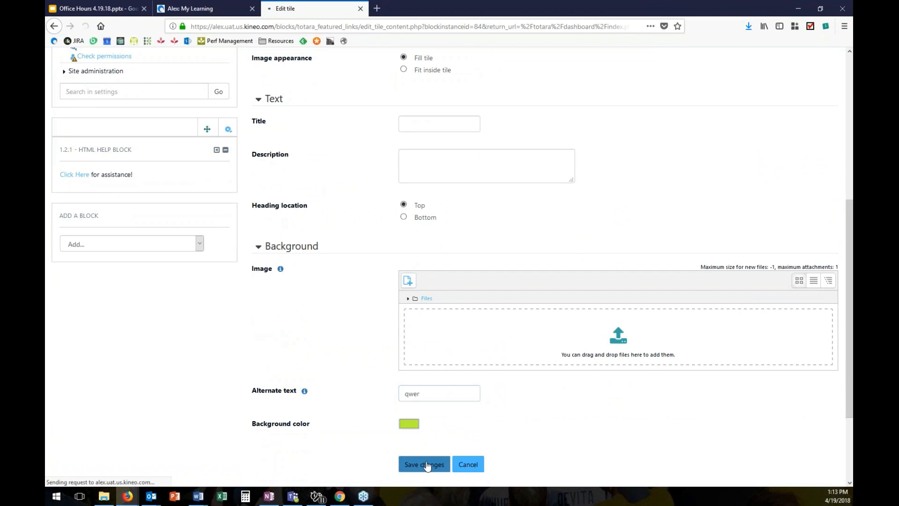
Examine the new yellow-green tile in the dashboard's Featured Links block
{"action": "scroll", "coordinate": [362, 290], "scroll_direction": "down", "scroll_amount": 4}
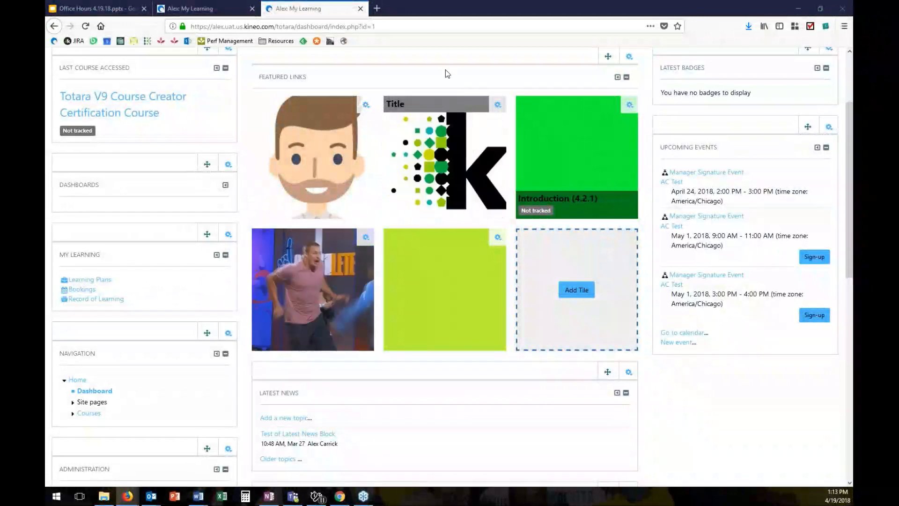
{"action": "scroll", "coordinate": [445, 75], "scroll_direction": "up", "scroll_amount": 4}
{"action": "left_click", "coordinate": [337, 91]}
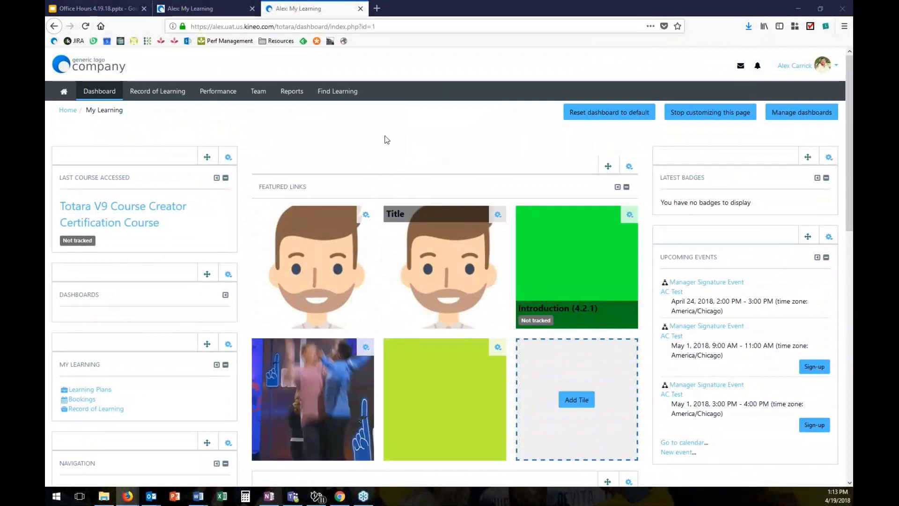
Look through the blocks that can be added to the dashboard's main column, including Featured Links, without adding one
{"action": "scroll", "coordinate": [385, 139], "scroll_direction": "down", "scroll_amount": 4}
{"action": "scroll", "coordinate": [428, 155], "scroll_direction": "down", "scroll_amount": 7}
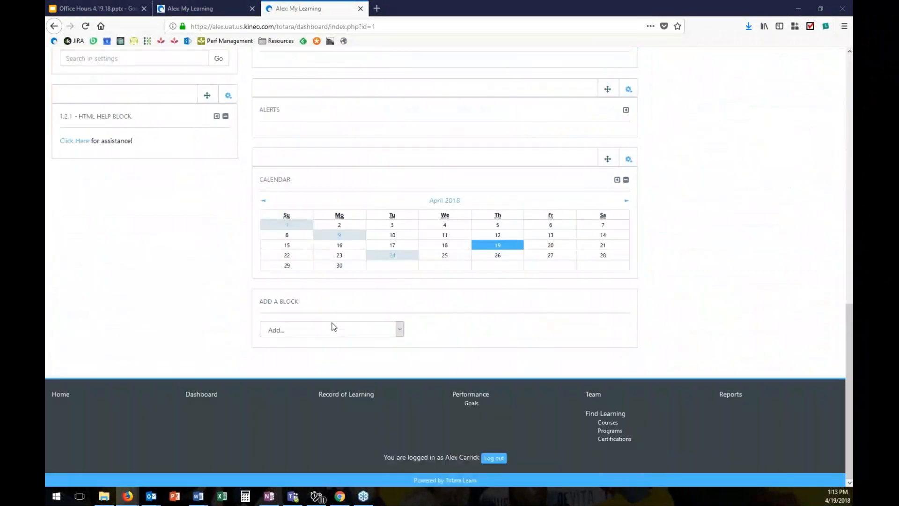
{"action": "left_click", "coordinate": [398, 331]}
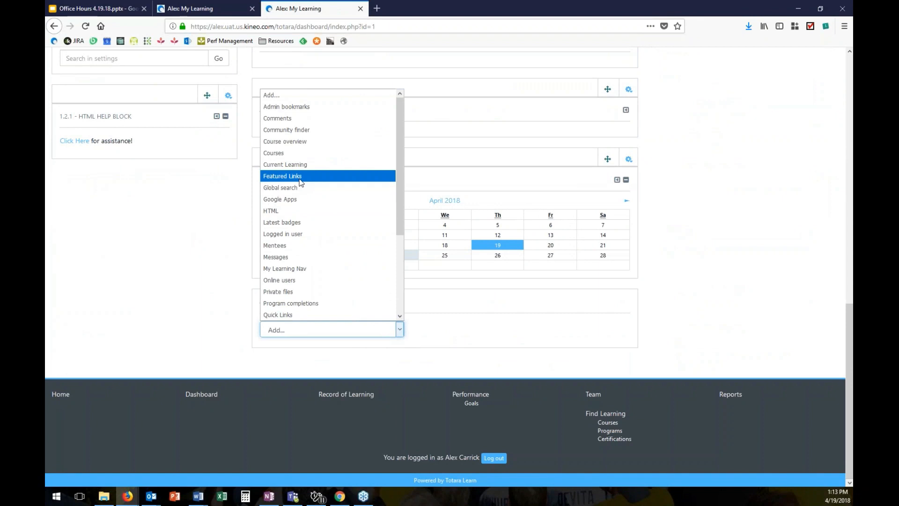
{"action": "left_click", "coordinate": [270, 199]}
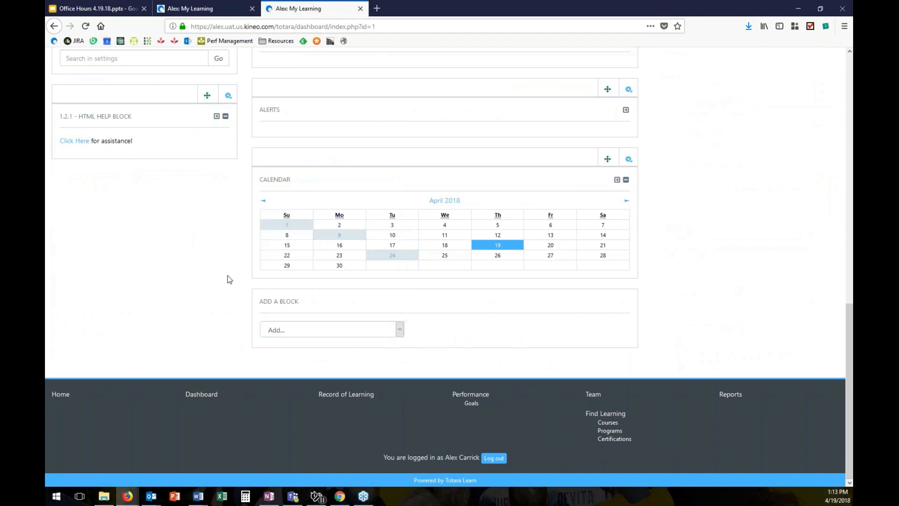
Open the AC Test course from the course catalog to view its Featured Links block
{"action": "scroll", "coordinate": [224, 291], "scroll_direction": "up", "scroll_amount": 5}
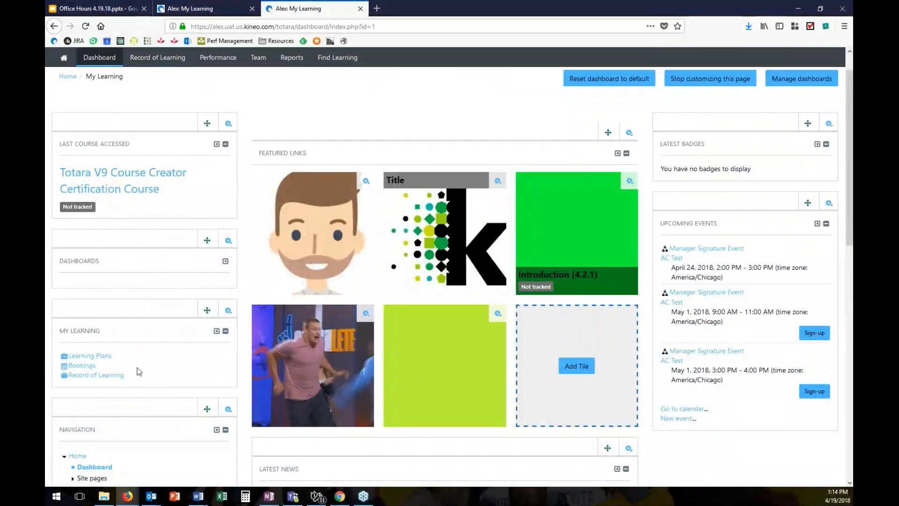
{"action": "scroll", "coordinate": [133, 384], "scroll_direction": "down", "scroll_amount": 1}
{"action": "scroll", "coordinate": [133, 384], "scroll_direction": "down", "scroll_amount": 4}
{"action": "left_click", "coordinate": [89, 270]}
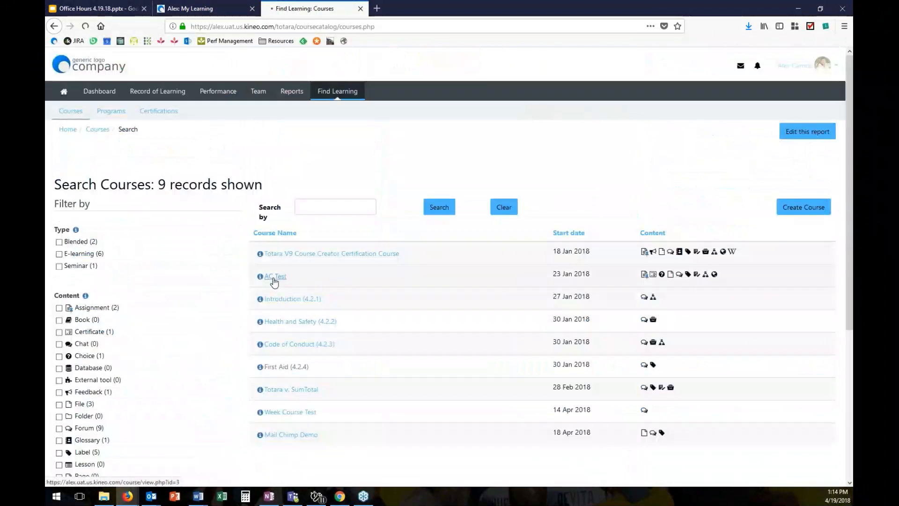
{"action": "left_click", "coordinate": [274, 277]}
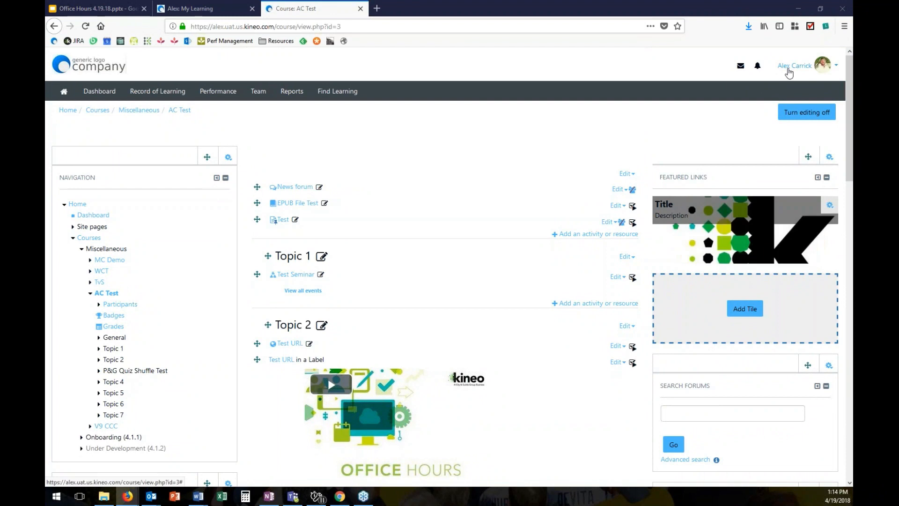
Open your own user profile page and examine its Featured Links block among the other profile sections
{"action": "left_click", "coordinate": [795, 66]}
{"action": "left_click", "coordinate": [796, 84]}
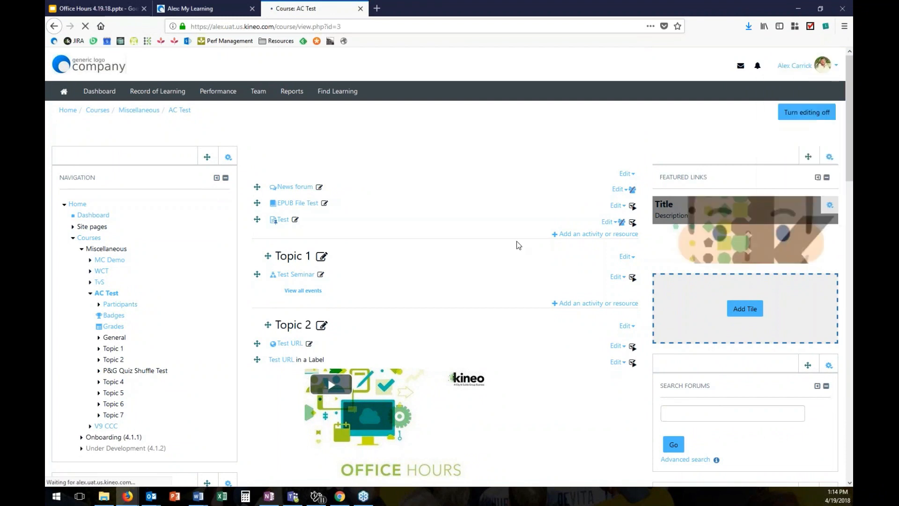
{"action": "scroll", "coordinate": [520, 243], "scroll_direction": "down", "scroll_amount": 3}
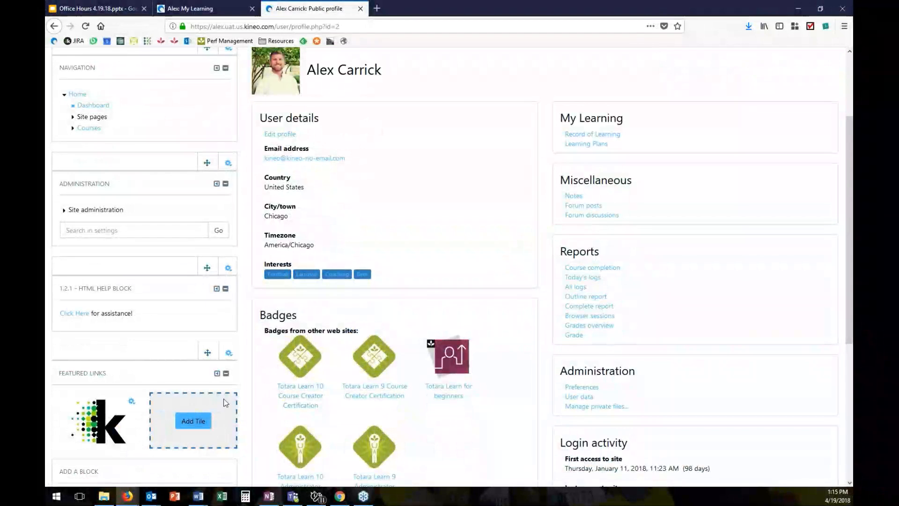
{"action": "scroll", "coordinate": [257, 397], "scroll_direction": "down", "scroll_amount": 2}
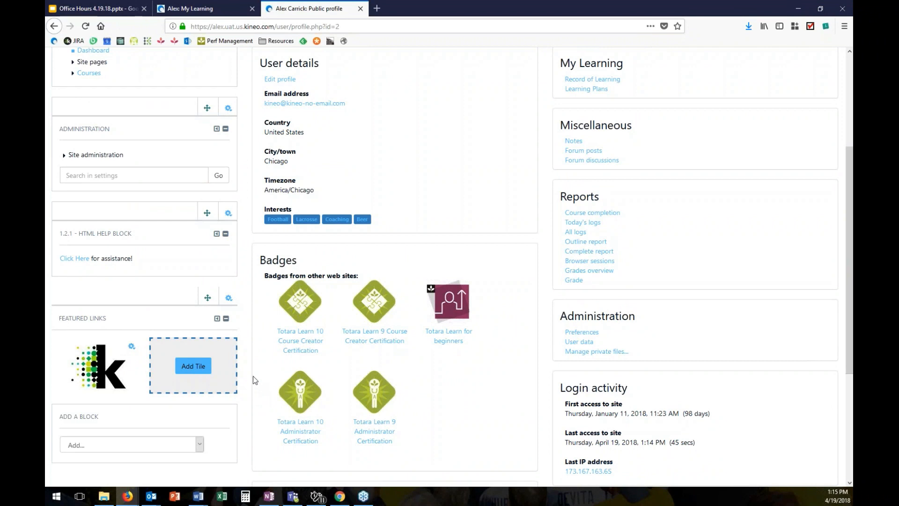
{"action": "scroll", "coordinate": [277, 370], "scroll_direction": "up", "scroll_amount": 4}
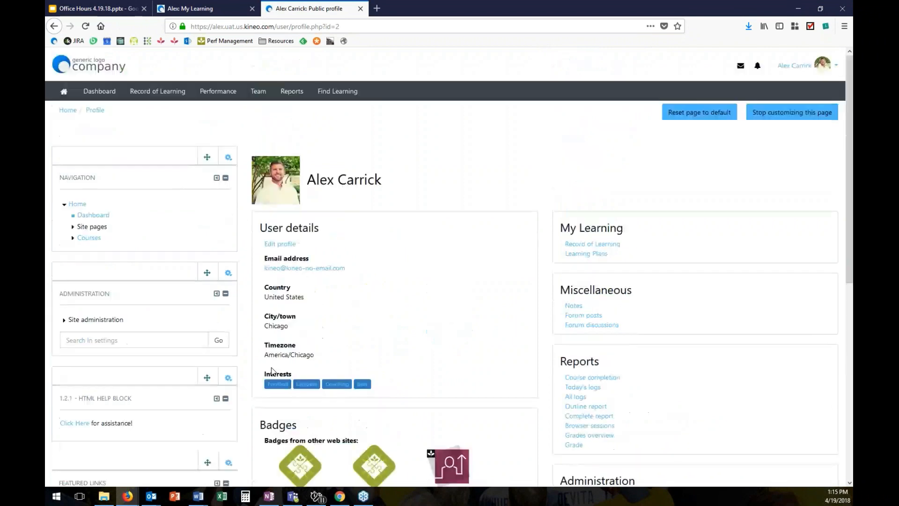
{"action": "scroll", "coordinate": [272, 371], "scroll_direction": "down", "scroll_amount": 7}
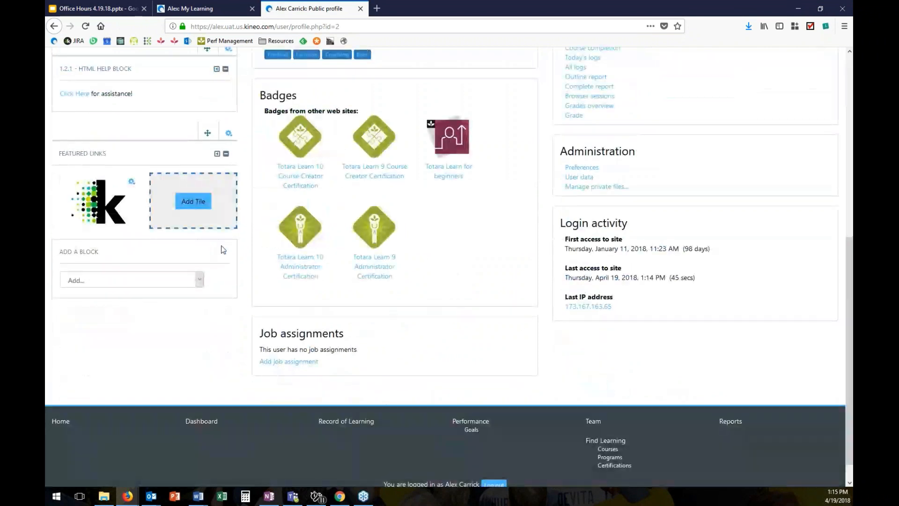
{"action": "scroll", "coordinate": [442, 237], "scroll_direction": "up", "scroll_amount": 5}
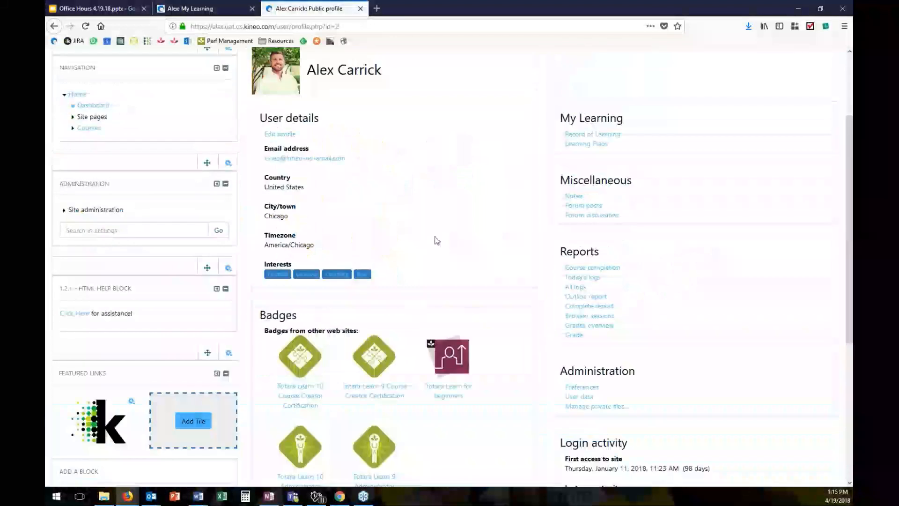
Return from the profile page to the My Learning dashboard and examine its Featured Links block
{"action": "scroll", "coordinate": [437, 240], "scroll_direction": "up", "scroll_amount": 2}
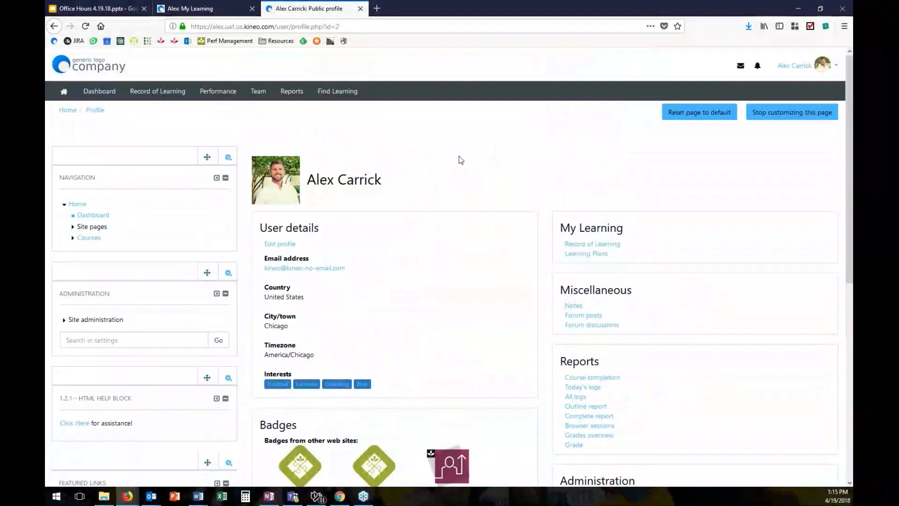
{"action": "scroll", "coordinate": [201, 61], "scroll_direction": "down", "scroll_amount": 1}
{"action": "scroll", "coordinate": [154, 75], "scroll_direction": "up", "scroll_amount": 1}
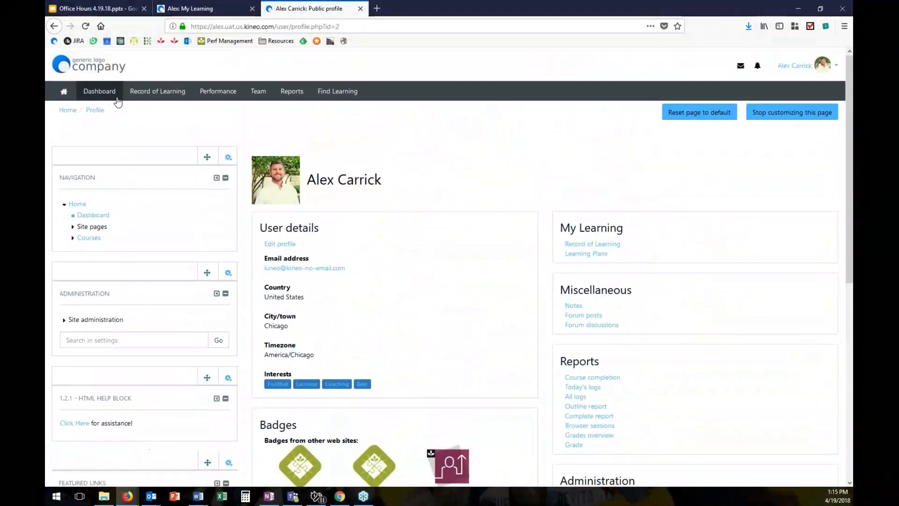
{"action": "left_click", "coordinate": [107, 93]}
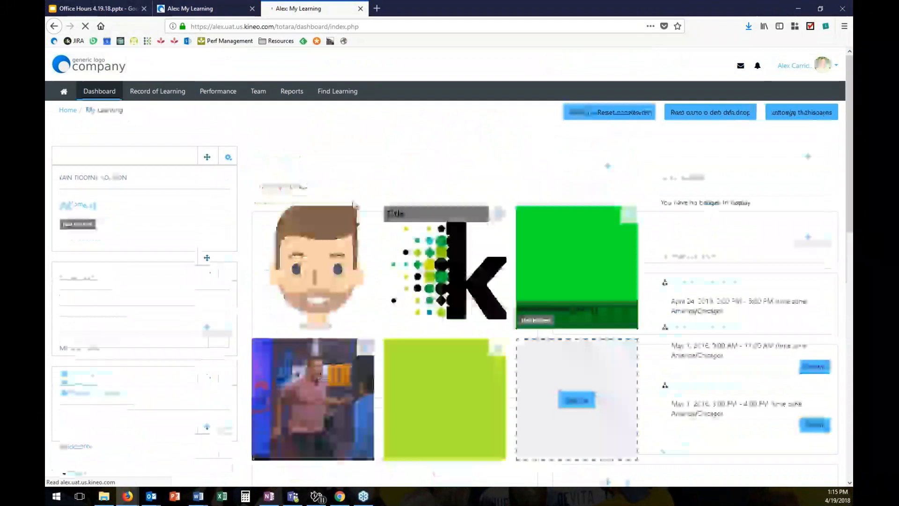
{"action": "scroll", "coordinate": [445, 165], "scroll_direction": "down", "scroll_amount": 1}
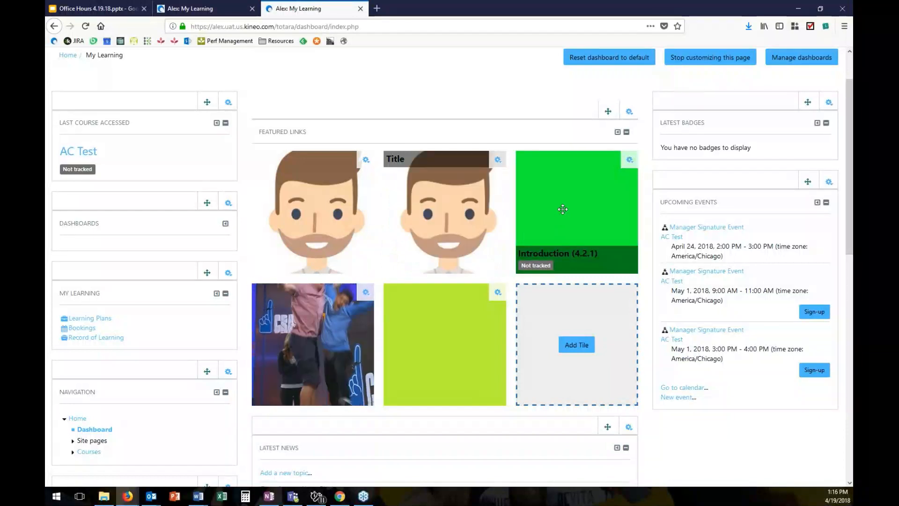
{"action": "left_click_drag", "start_coordinate": [299, 132], "coordinate": [271, 130]}
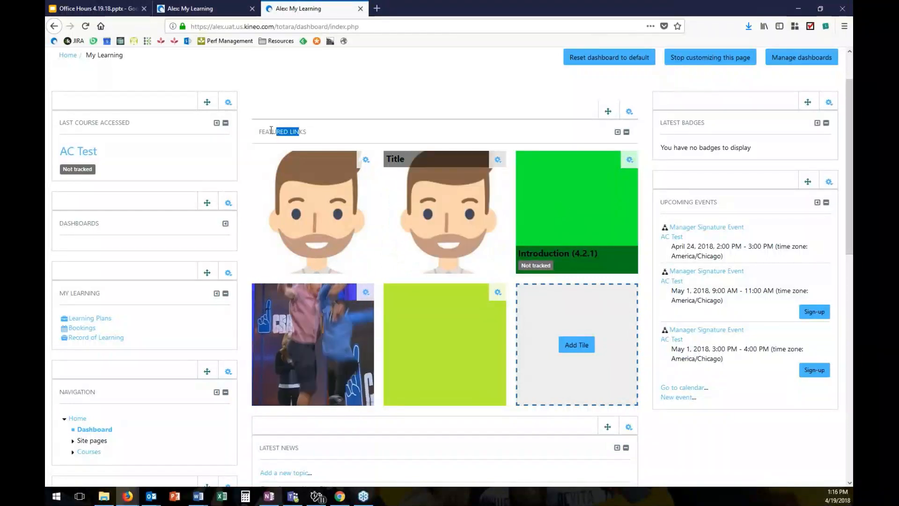
{"action": "left_click", "coordinate": [269, 132]}
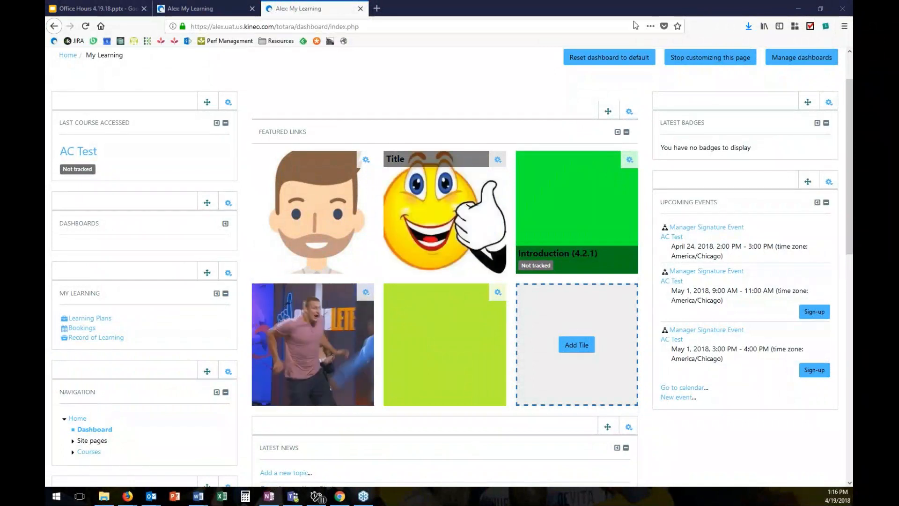
Switch to the Office Hours 4.19.18 presentation in Google Slides and advance from the Featured Link Block slide to the Thank you slide
{"action": "left_click", "coordinate": [88, 10]}
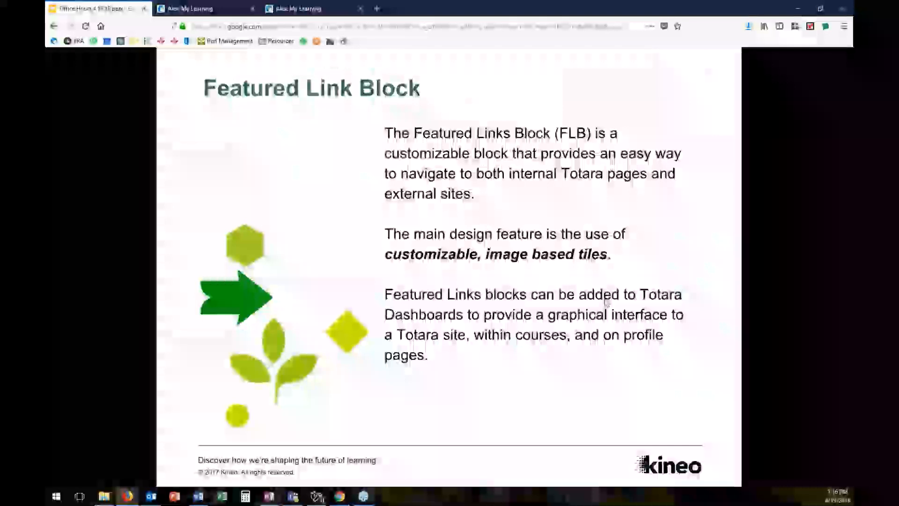
{"action": "left_click", "coordinate": [607, 301]}
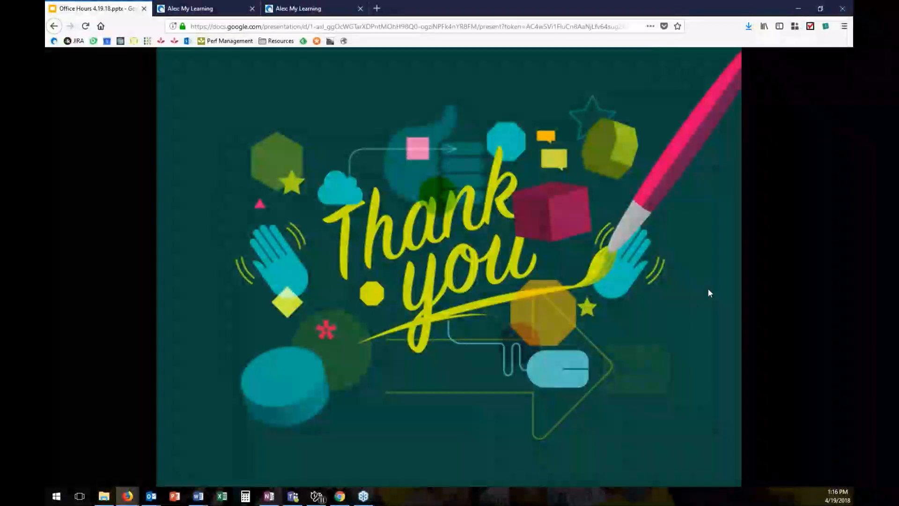